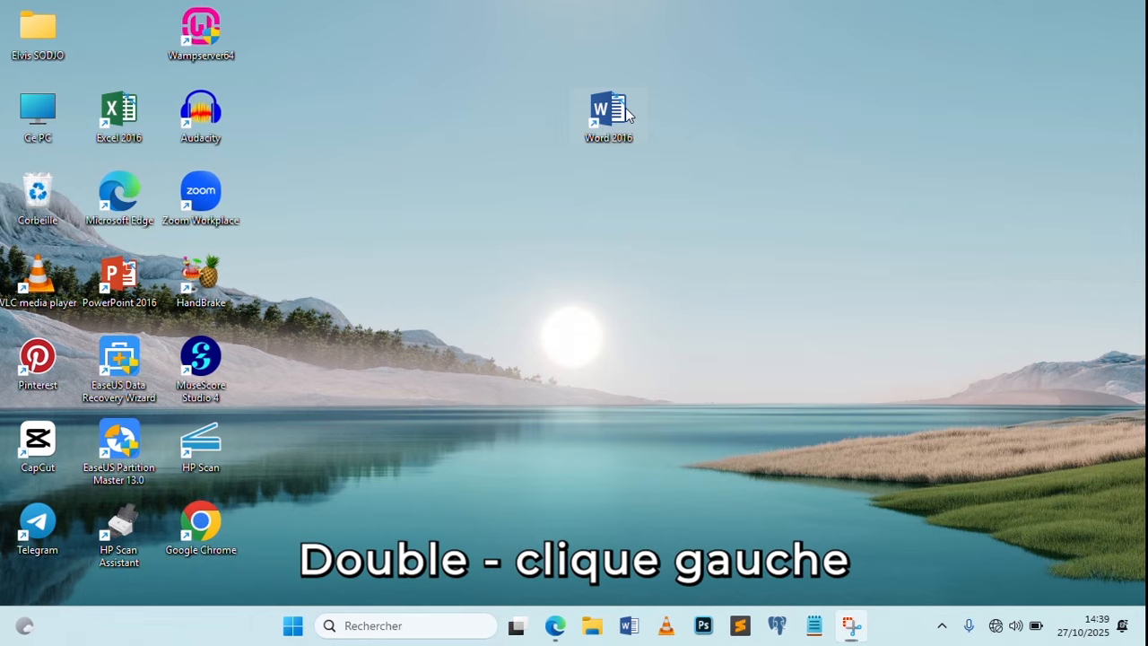
# Step: Open Word 2016 in a maximized window from its desktop shortcut, and close it again
pyautogui.doubleClick(625, 108)
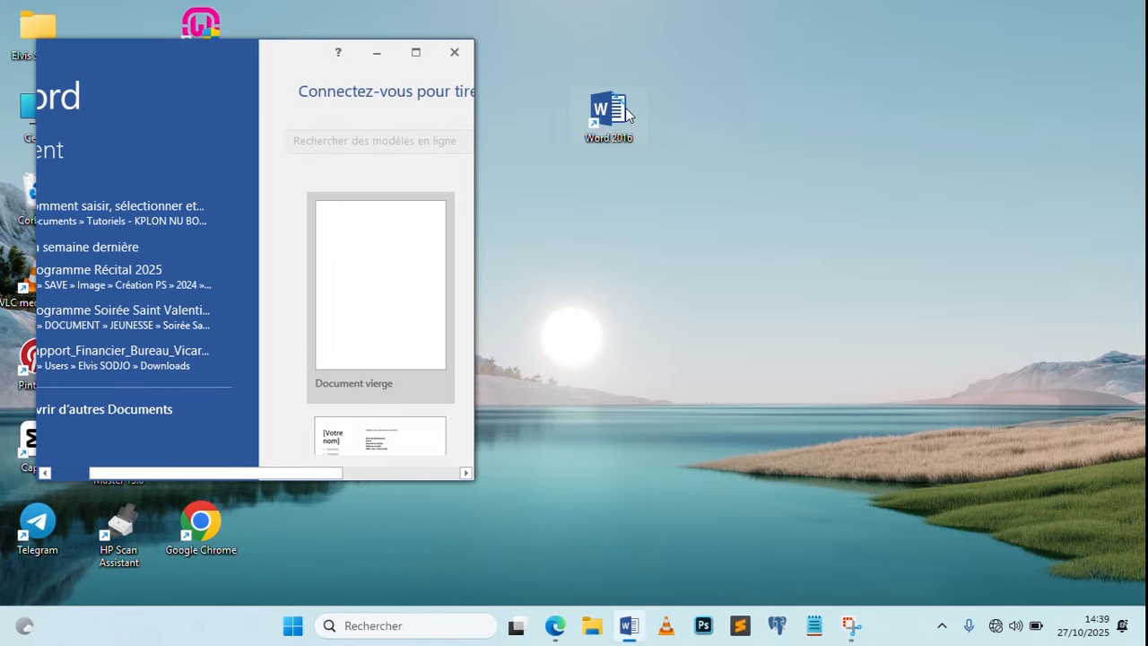
pyautogui.click(416, 52)
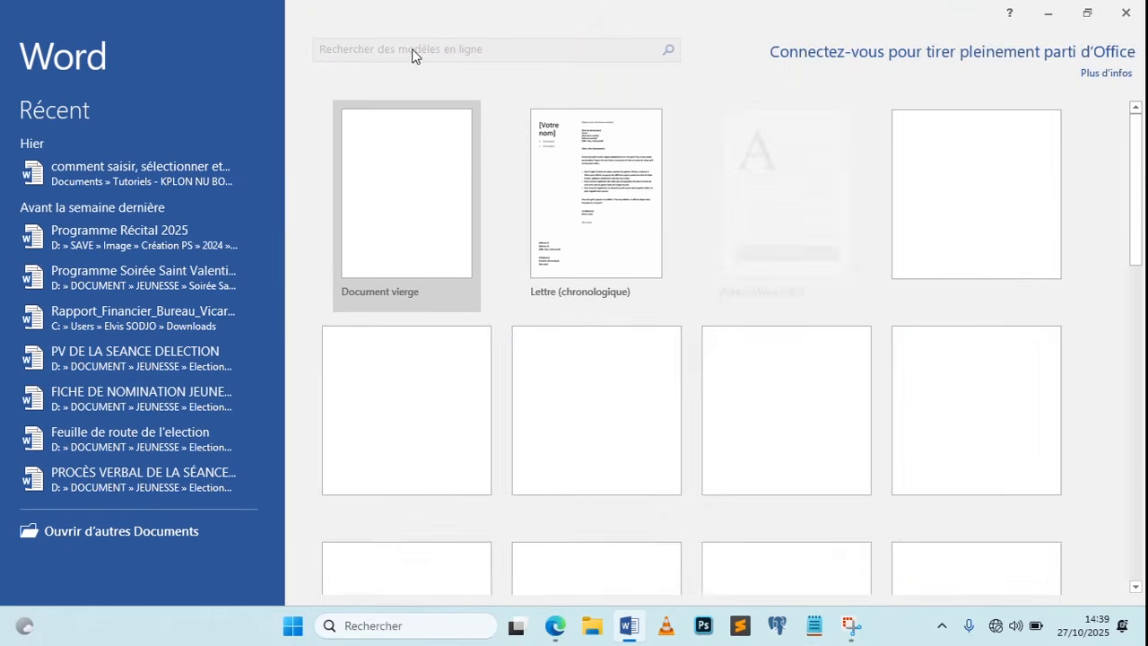
pyautogui.click(1127, 9)
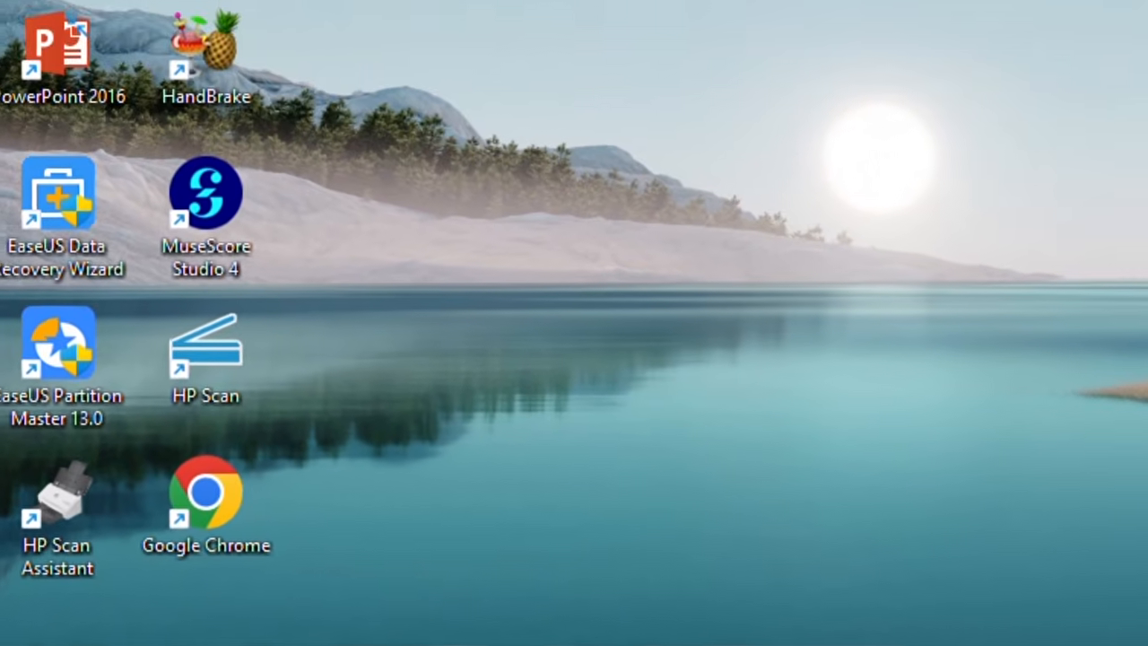
# Step: Search Windows for "word", open Word 2016 from the results in a maximized window, and close it
pyautogui.click(395, 630)
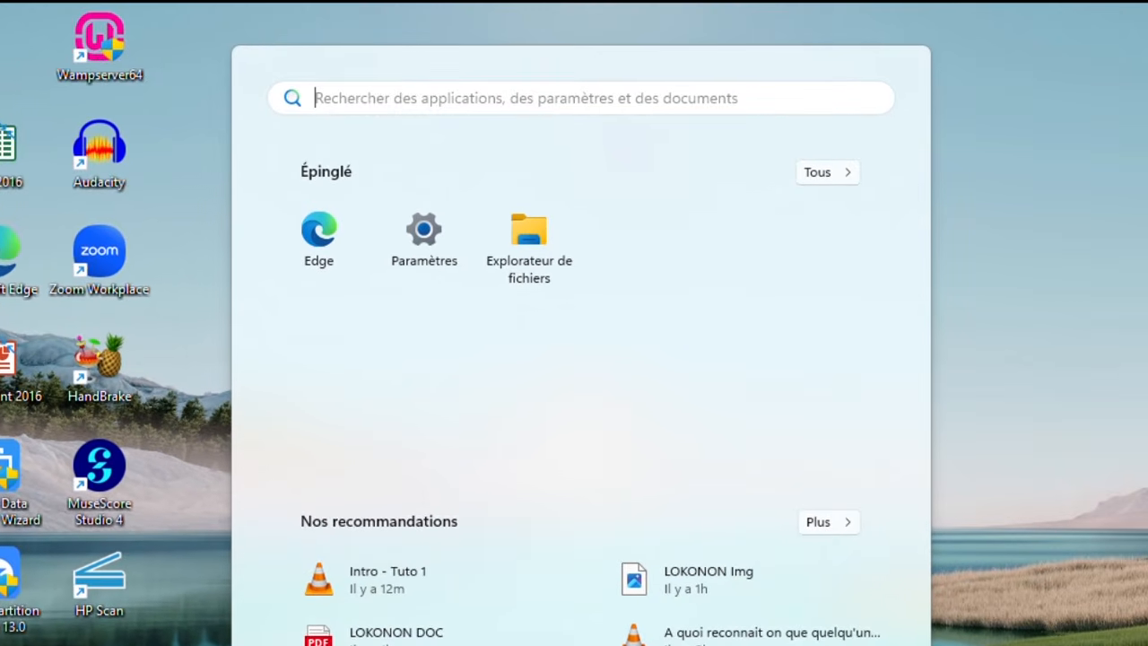
pyautogui.write('word')
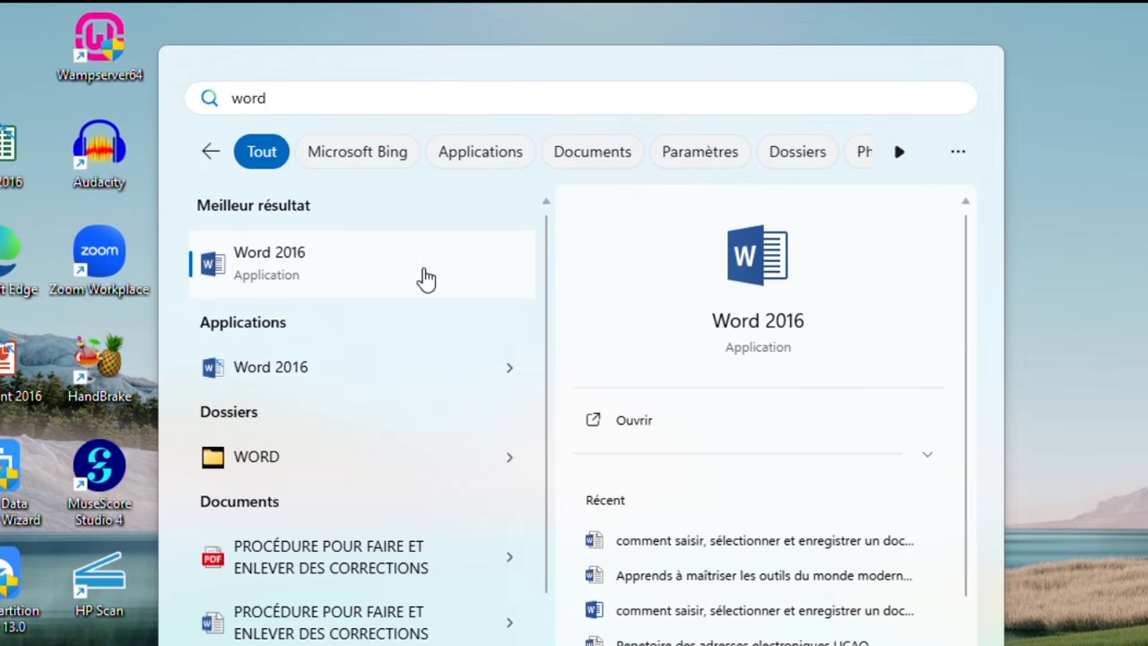
pyautogui.click(641, 426)
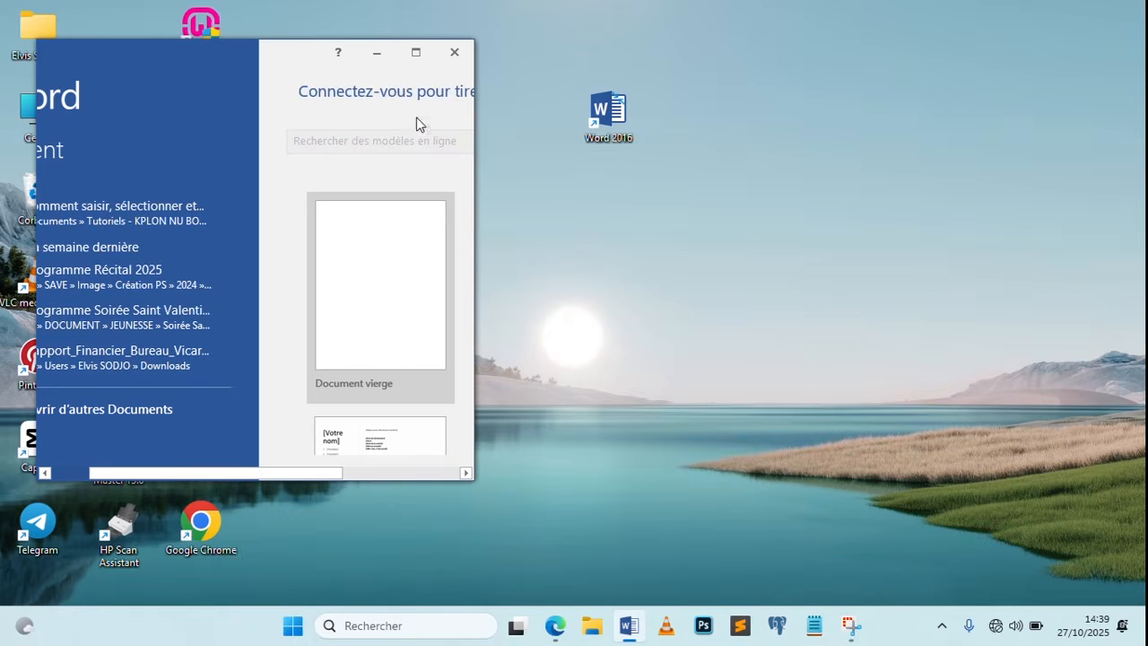
pyautogui.click(416, 52)
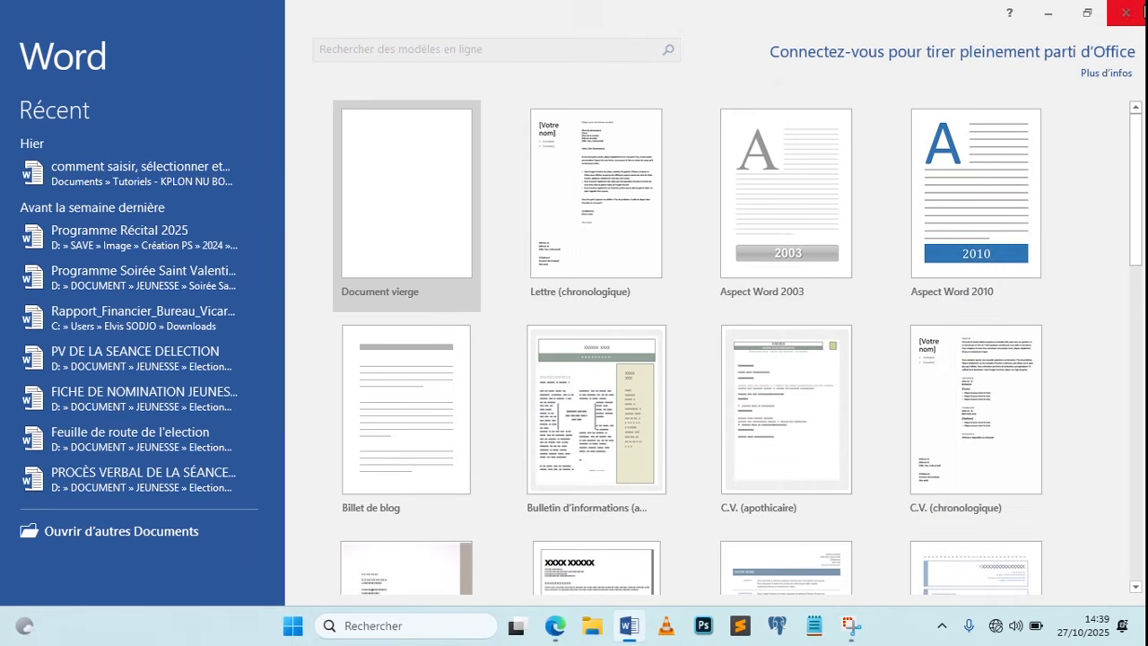
pyautogui.click(1137, 11)
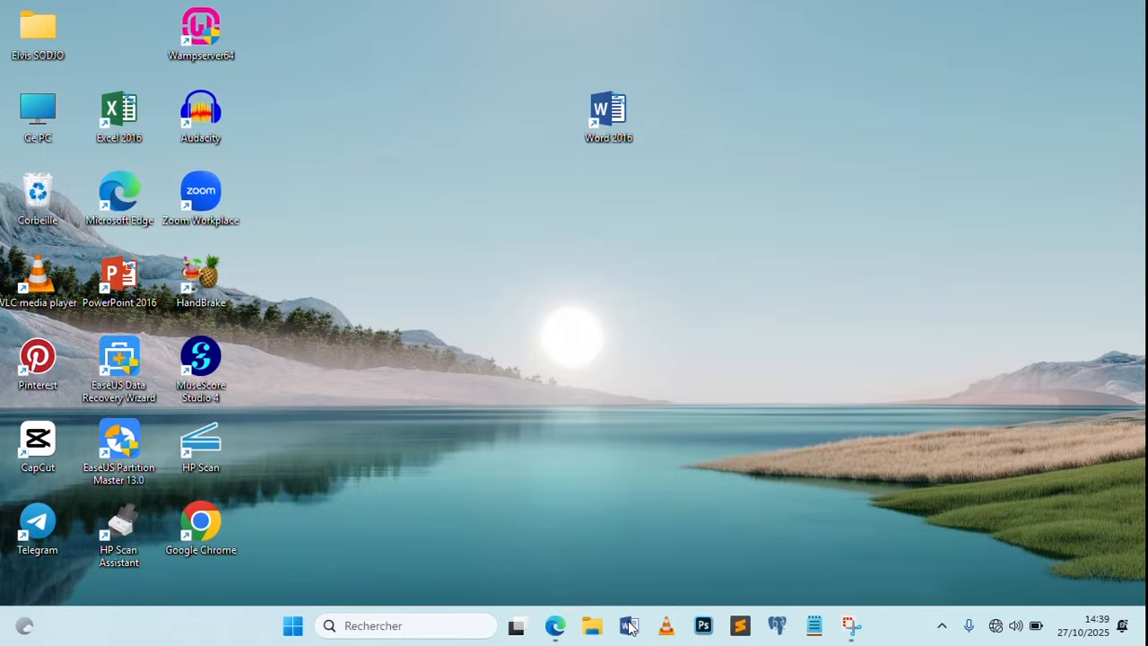
# Step: Launch Word from its pinned shortcut in a maximized window and create a blank document
pyautogui.click(687, 610)
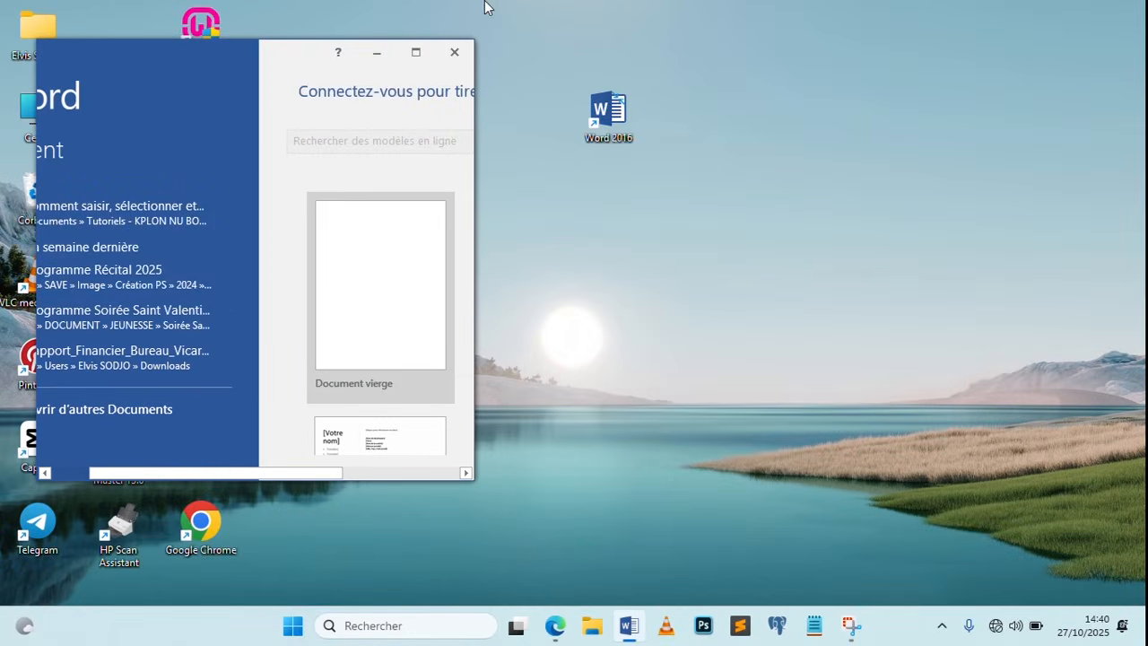
pyautogui.click(415, 54)
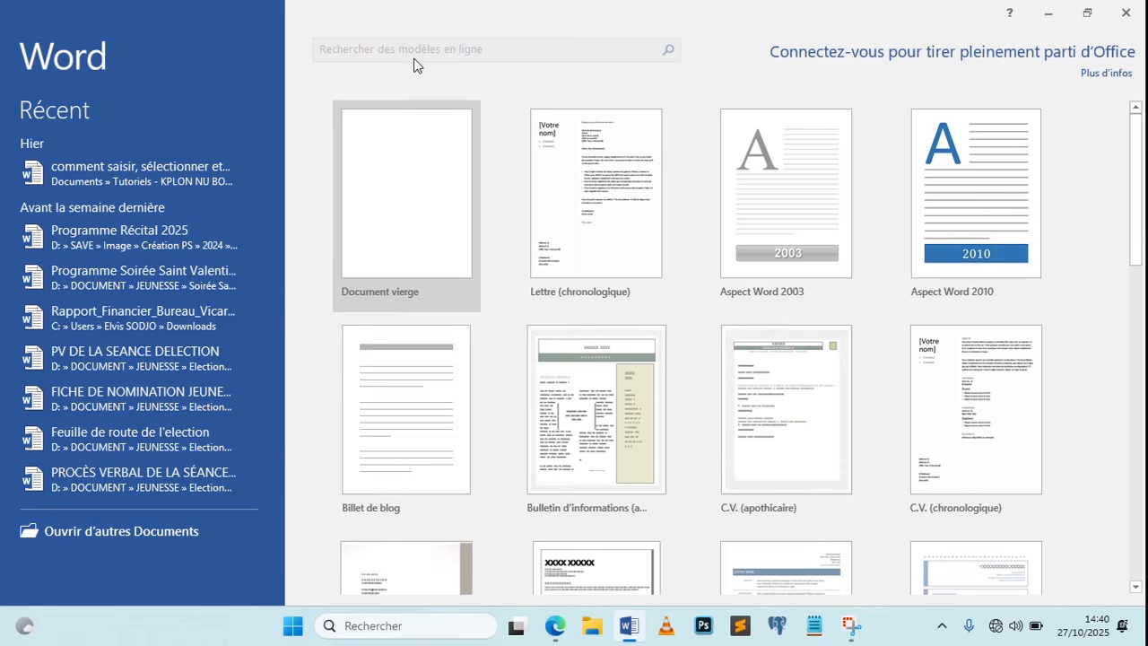
pyautogui.click(392, 213)
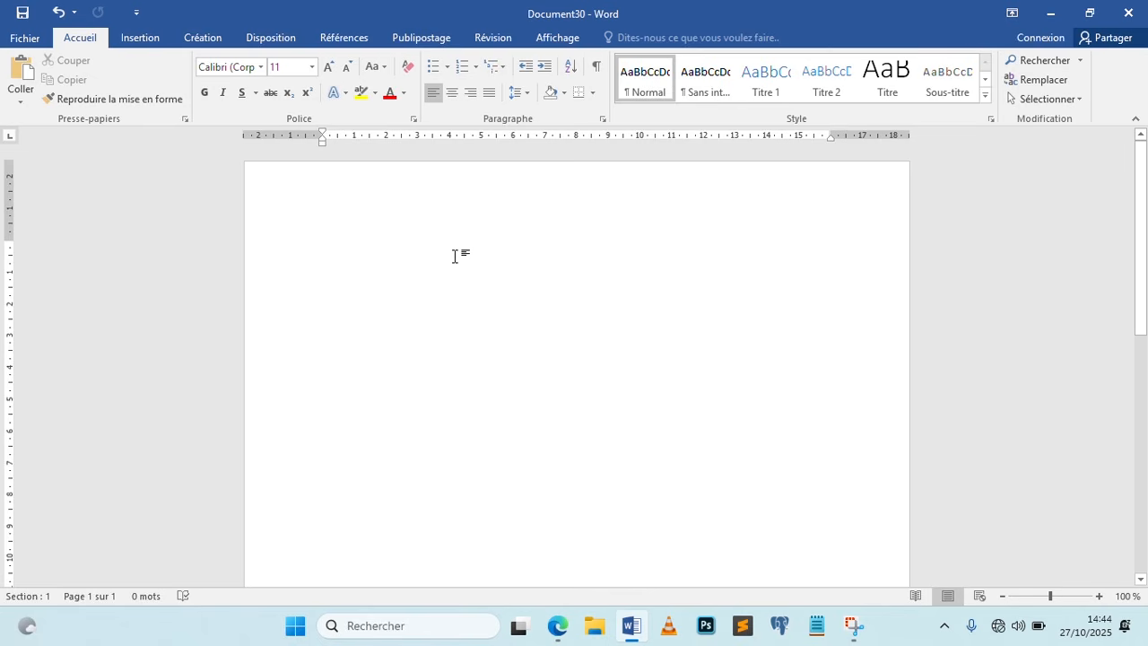
# Step: Enter the random text "etrfghjklm" on the blank page and delete it
pyautogui.write('etrfghjklm')
pyautogui.tripleClick(332, 255)
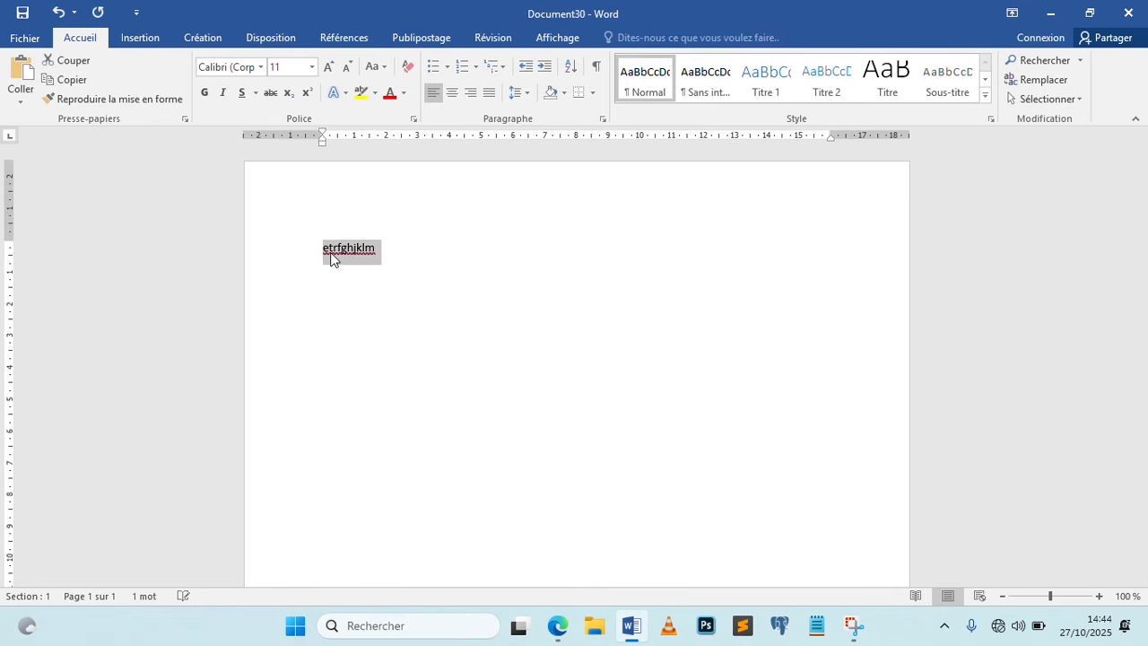
pyautogui.press('Delete')
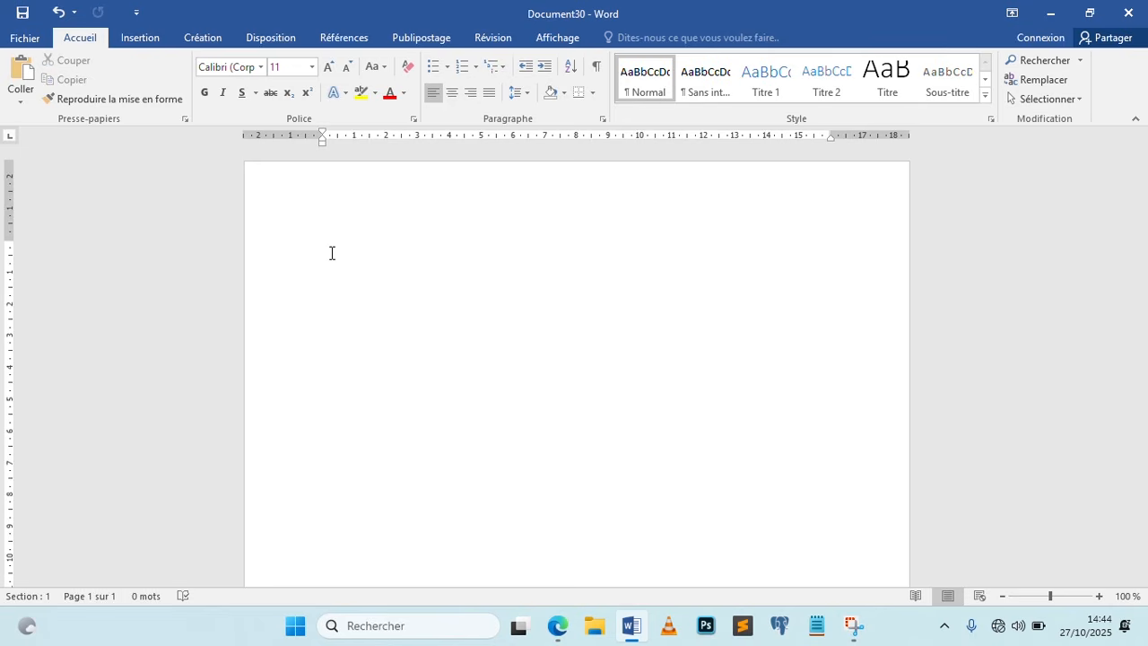
# Step: Write "Bienvenue dans mon premier document Word !" as the first line of the document
pyautogui.write('Bienc')
pyautogui.press('BackSpace')
pyautogui.write('venue dans mon premier do')
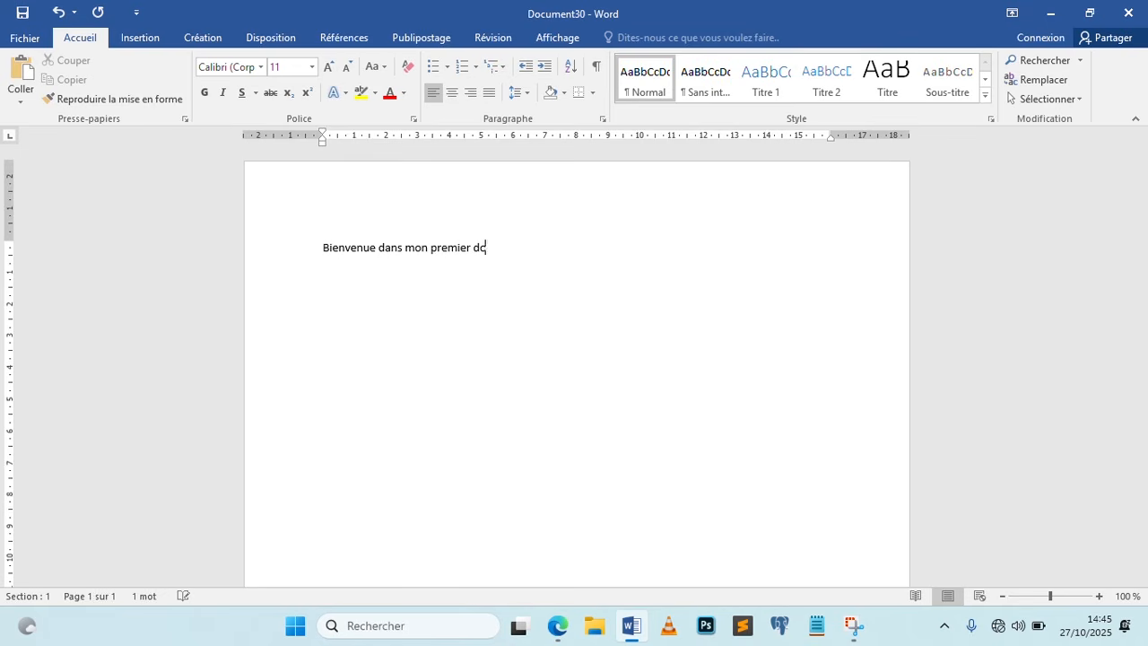
pyautogui.write('cument Word !')
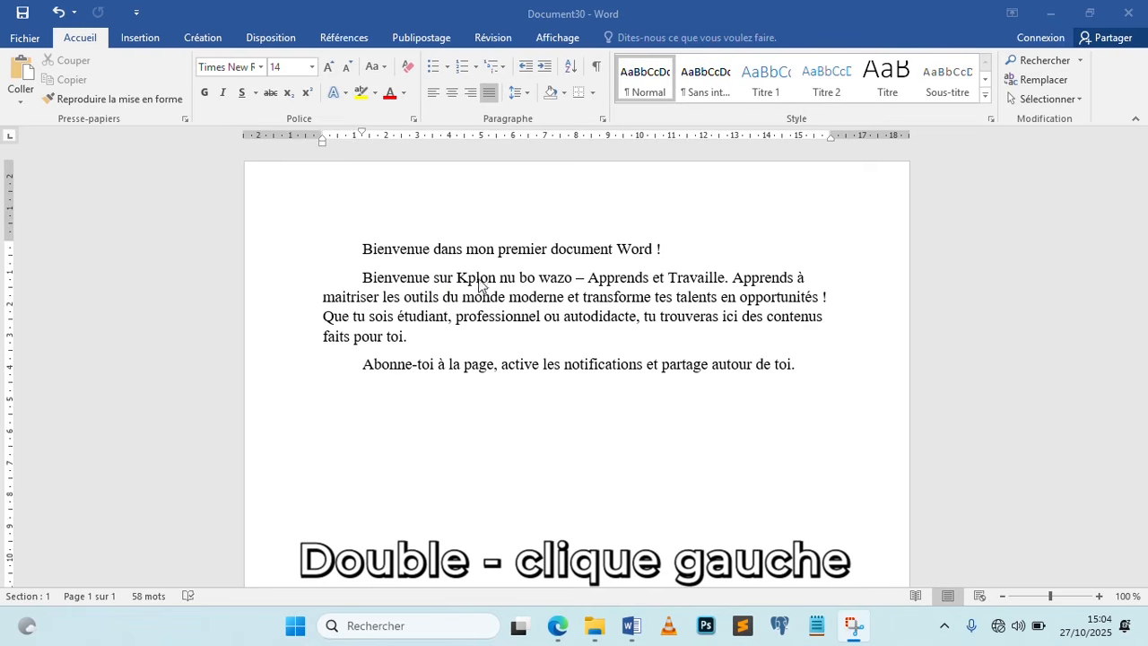
# Step: Select the single word "premier" in the first line, followed by the word "professionnel" in the second paragraph
pyautogui.click(518, 255)
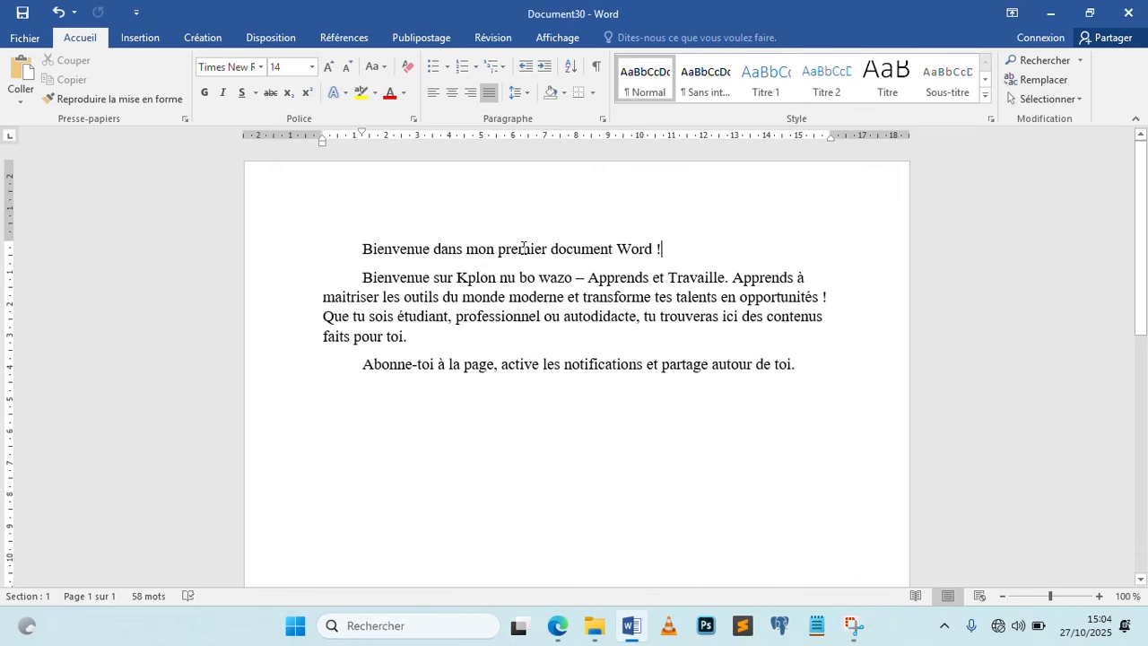
pyautogui.click(519, 249)
pyautogui.doubleClick(521, 249)
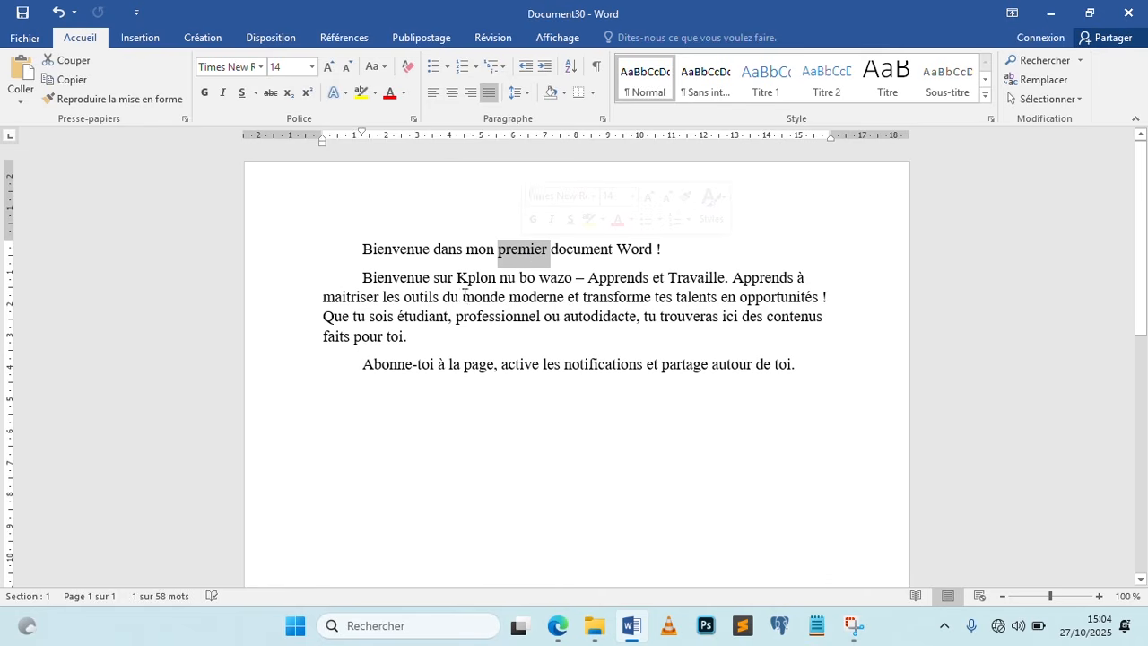
pyautogui.doubleClick(507, 317)
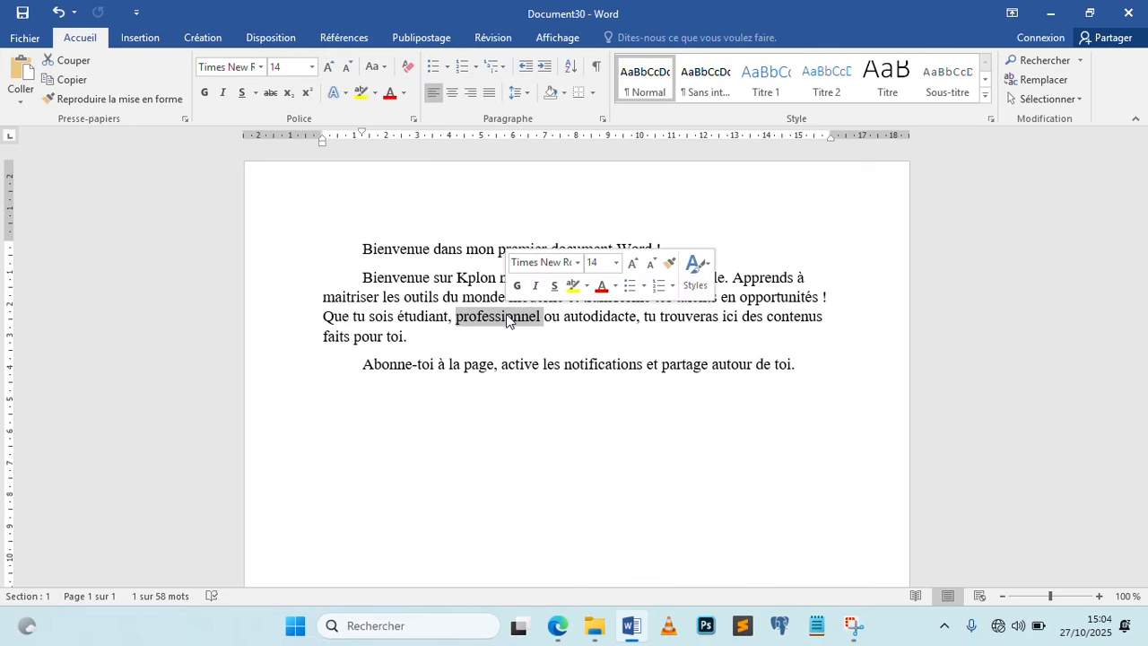
# Step: Select the whole sentence beginning "Que tu sois étudiant", followed by the opening sentence "Bienvenue dans mon premier document Word !"
pyautogui.click(508, 318)
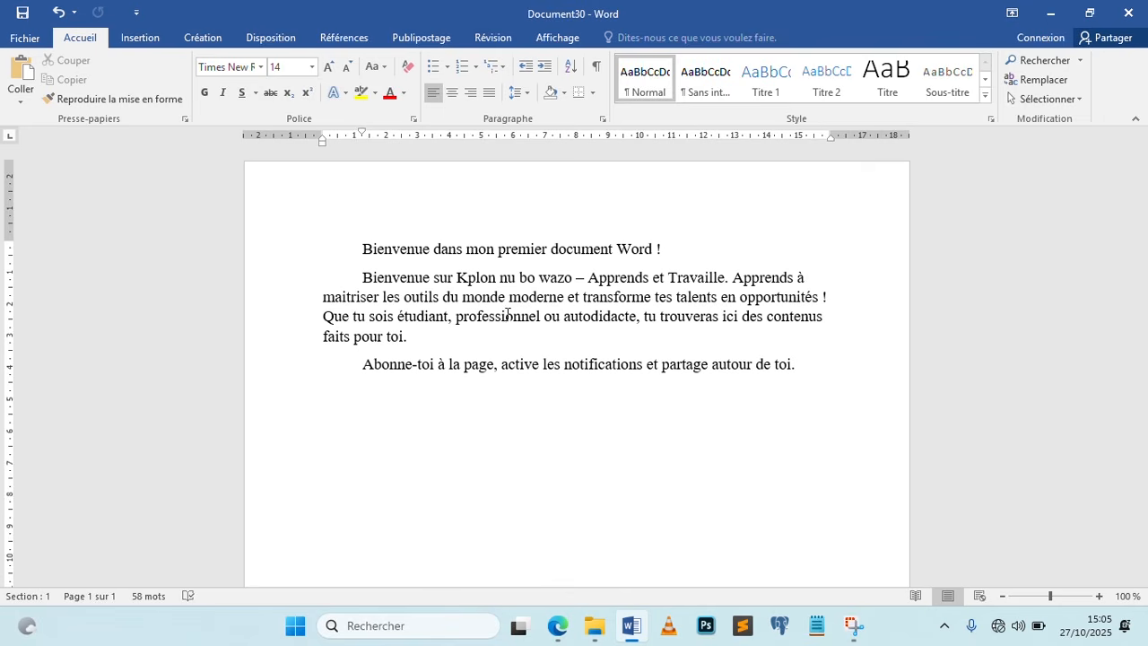
pyautogui.keyDown('ctrl'); pyautogui.click(508, 318); pyautogui.keyUp('ctrl')
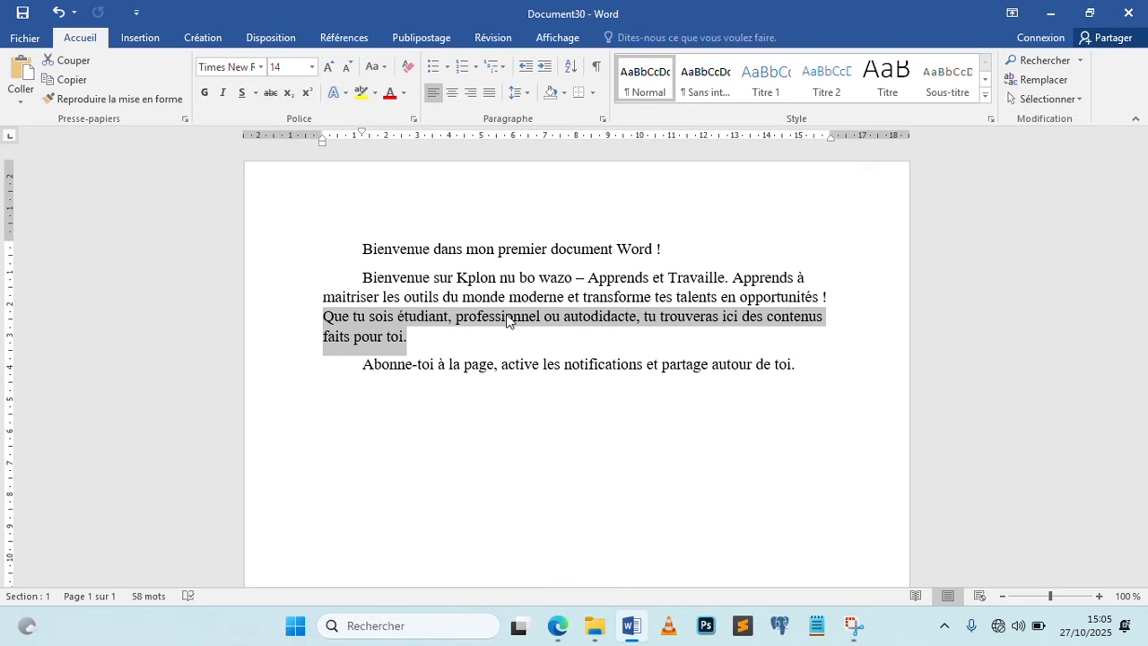
pyautogui.click(432, 249)
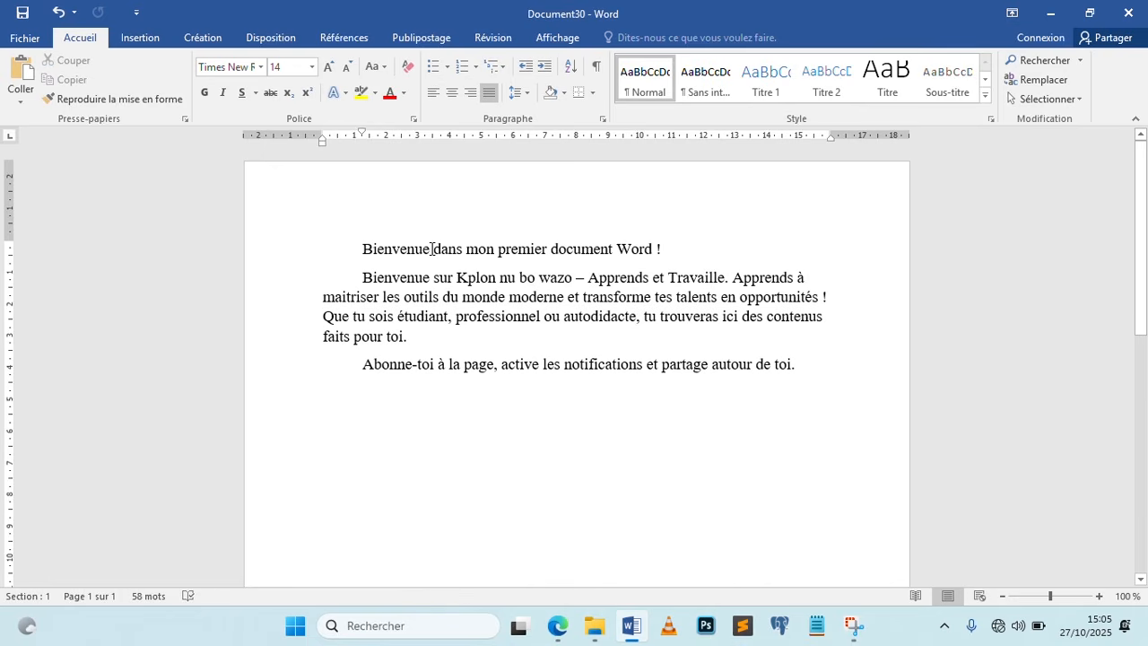
pyautogui.tripleClick(432, 248)
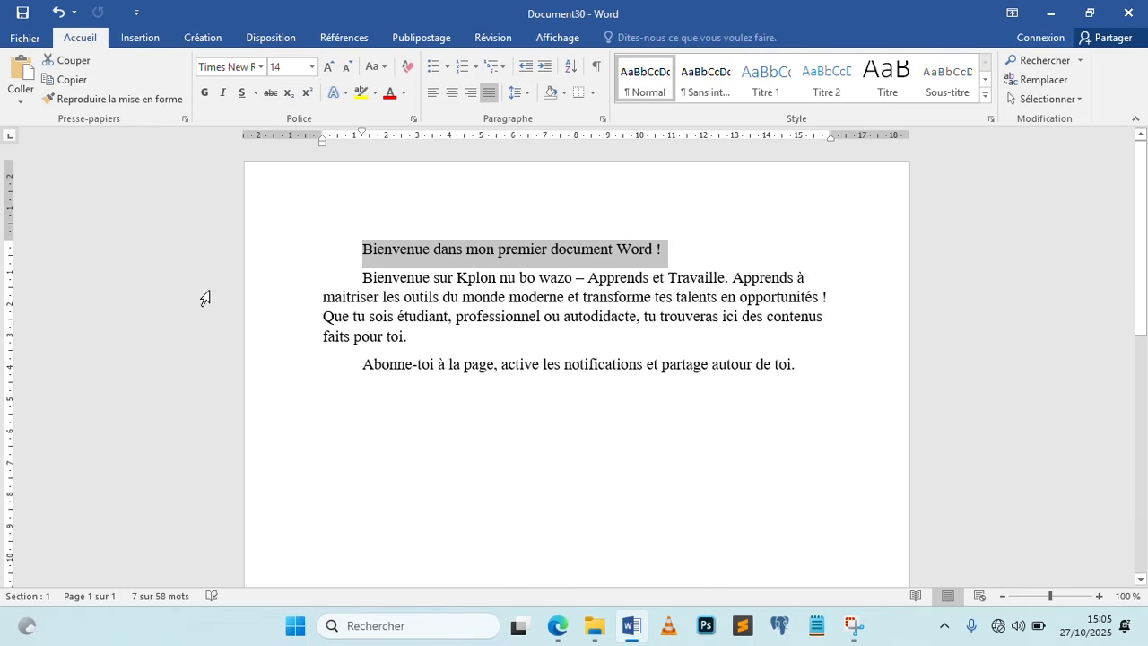
# Step: Select whole lines one at a time, from the line starting "maitriser les outils" down to the "Abonne-toi" line
pyautogui.click(180, 303)
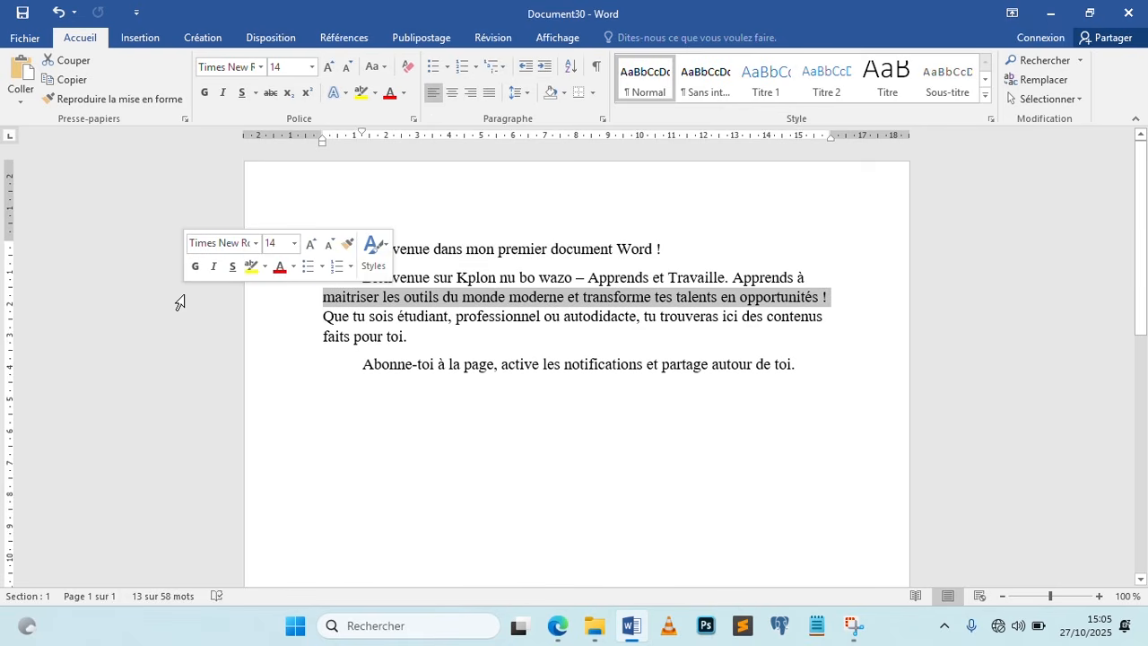
pyautogui.click(184, 320)
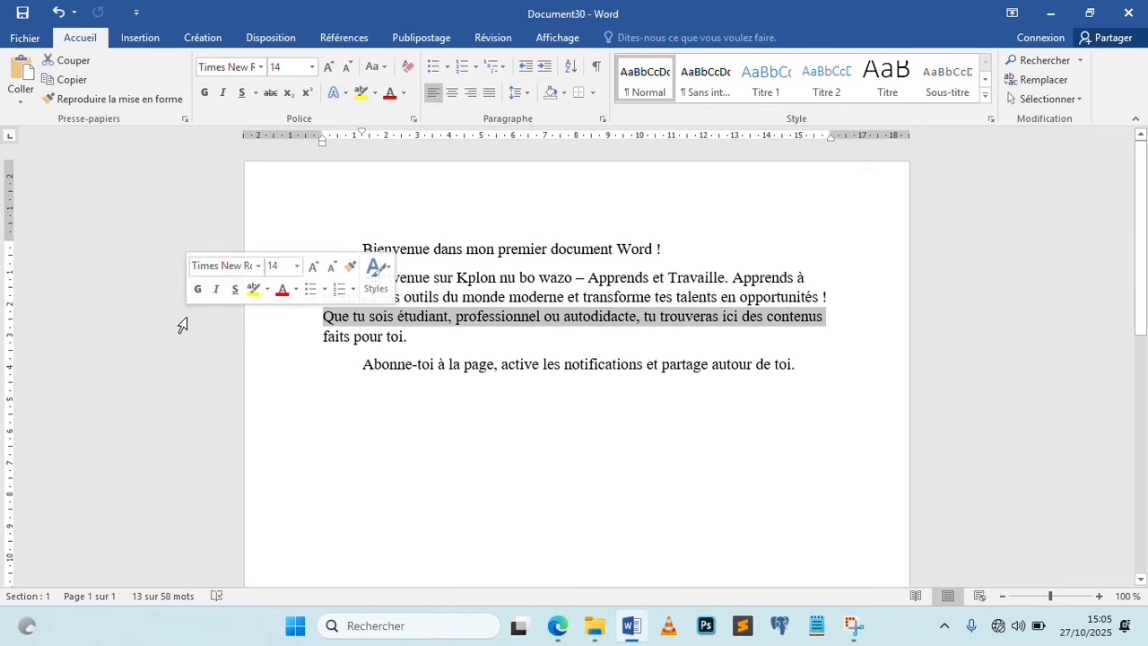
pyautogui.click(183, 341)
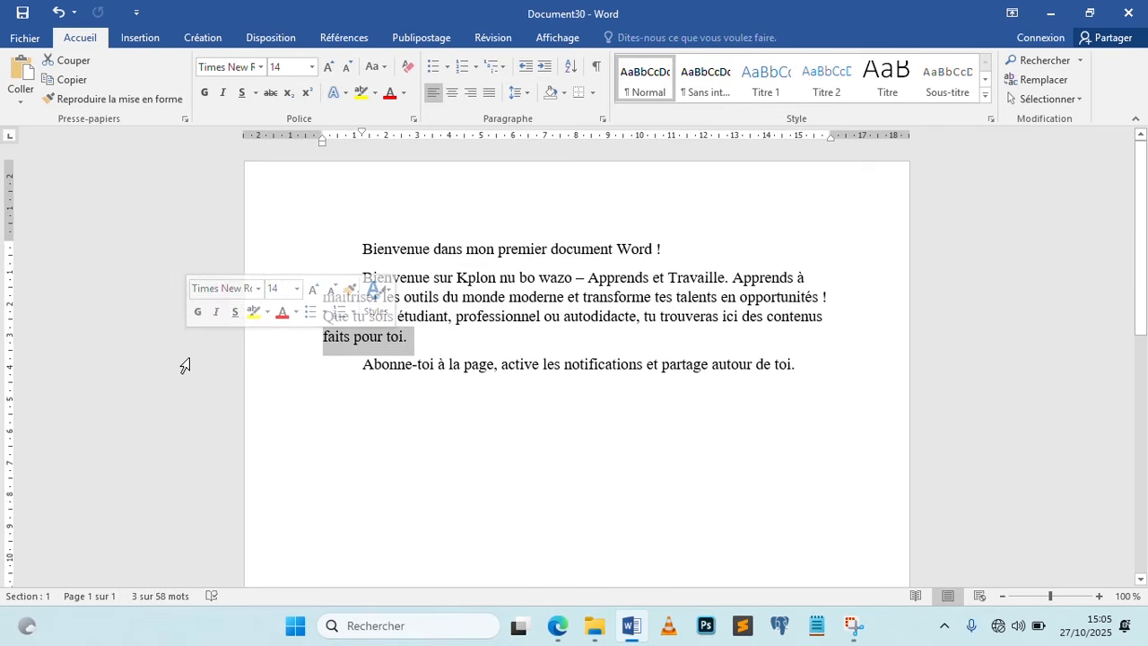
pyautogui.click(188, 380)
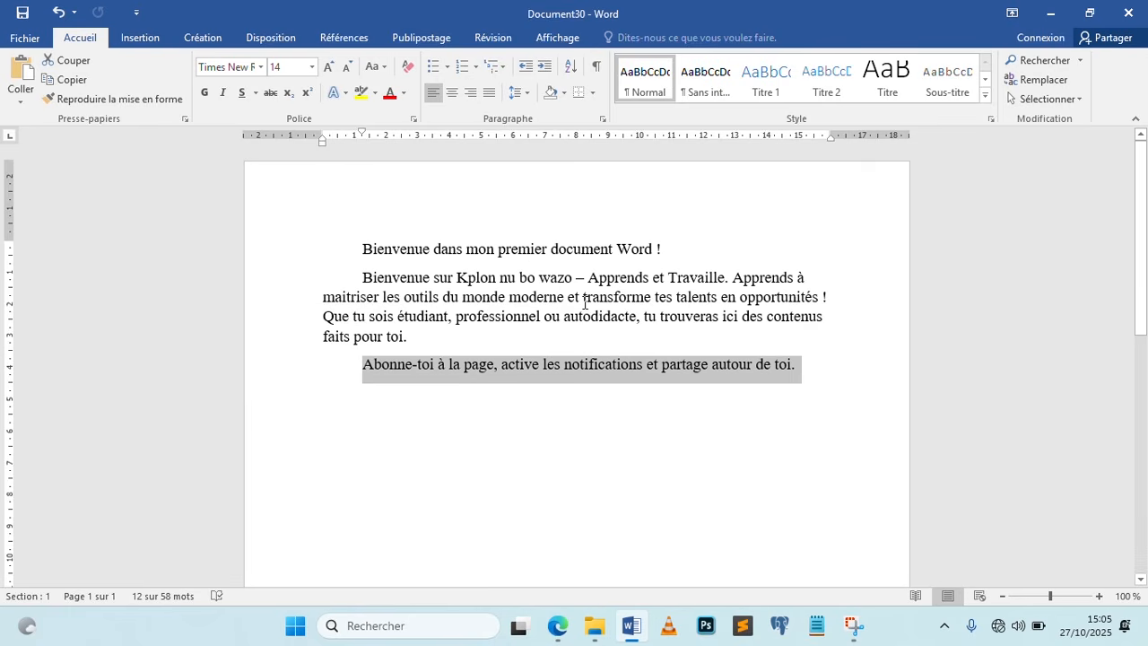
# Step: Select each whole paragraph from within its text: the second paragraph, the "Abonne-toi" paragraph, and the opening one
pyautogui.click(536, 295)
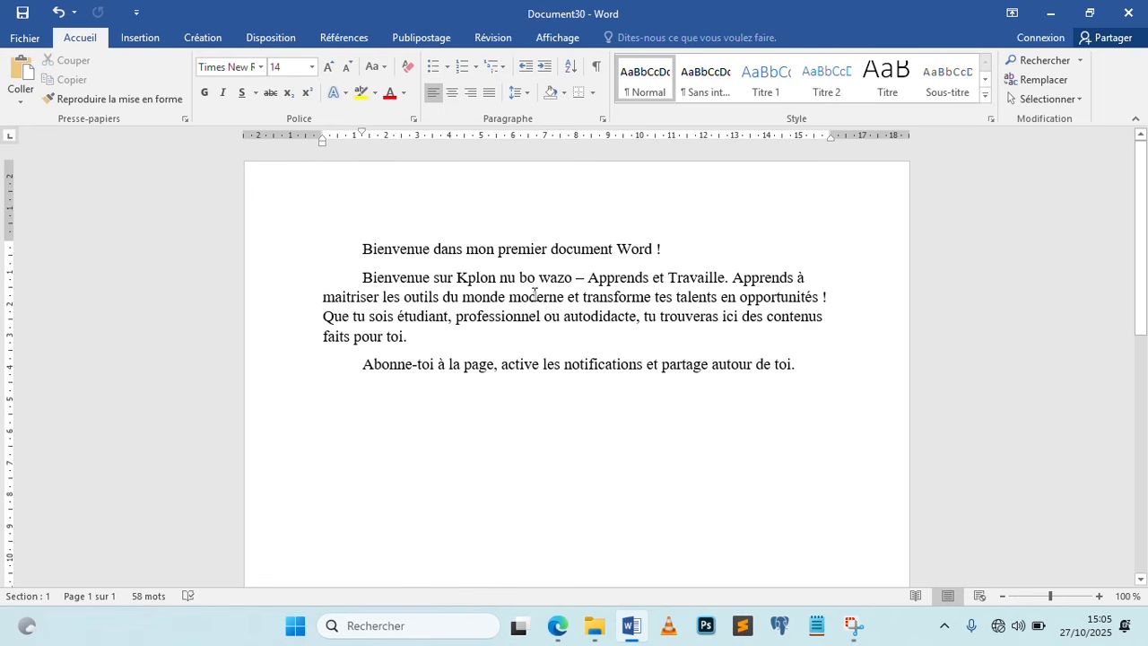
pyautogui.tripleClick(535, 295)
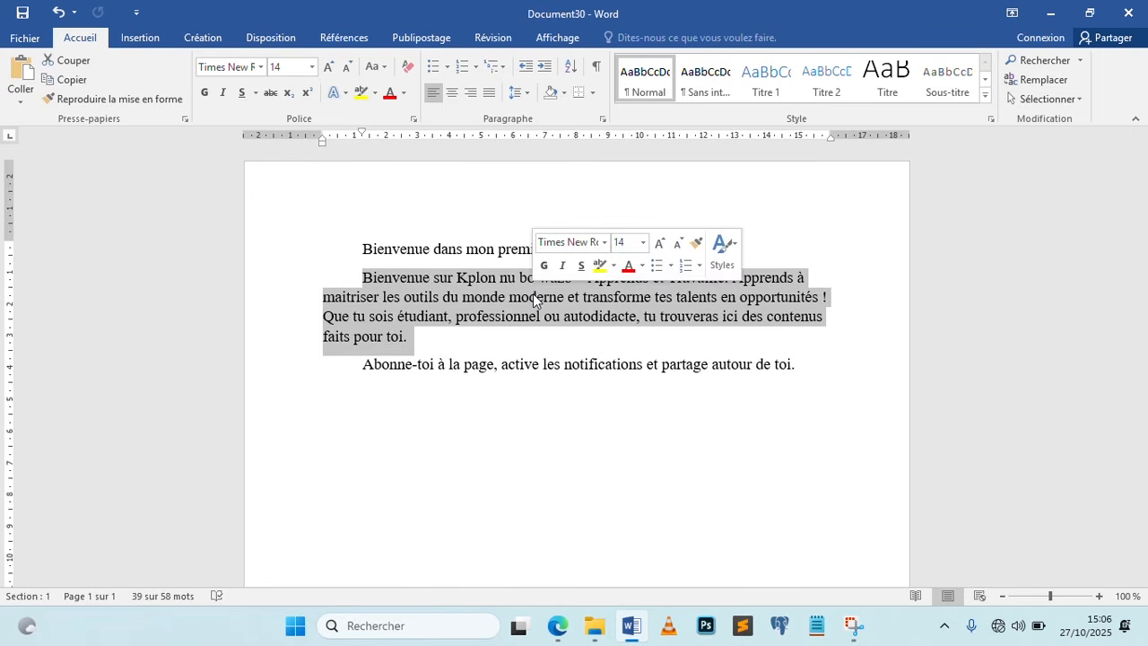
pyautogui.click(529, 362)
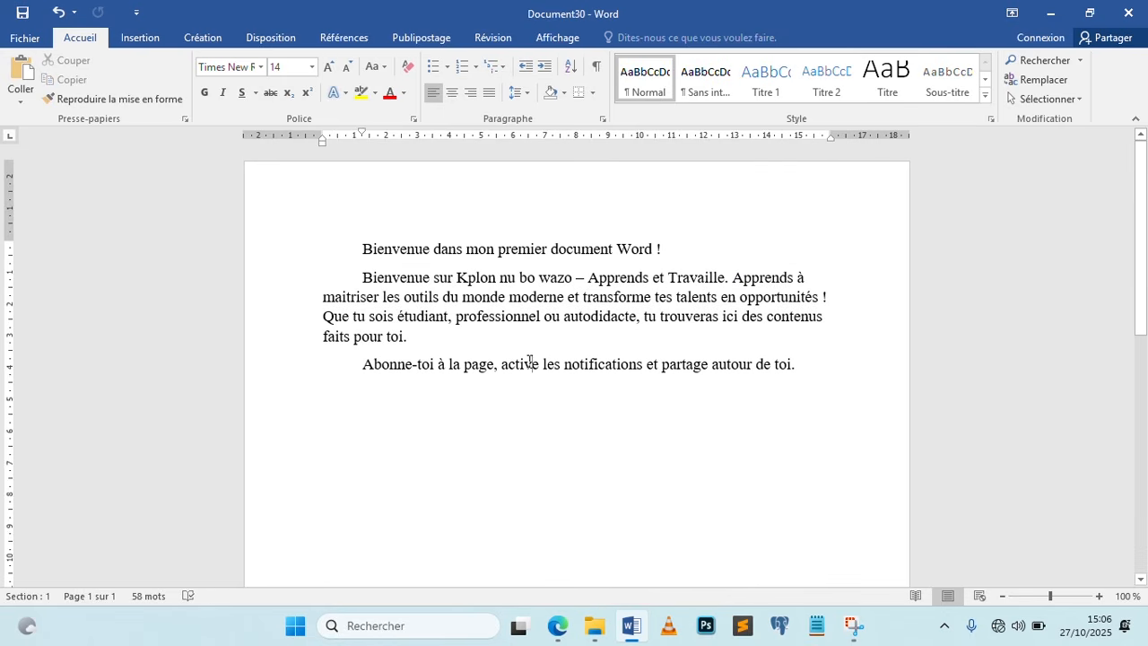
pyautogui.tripleClick(530, 364)
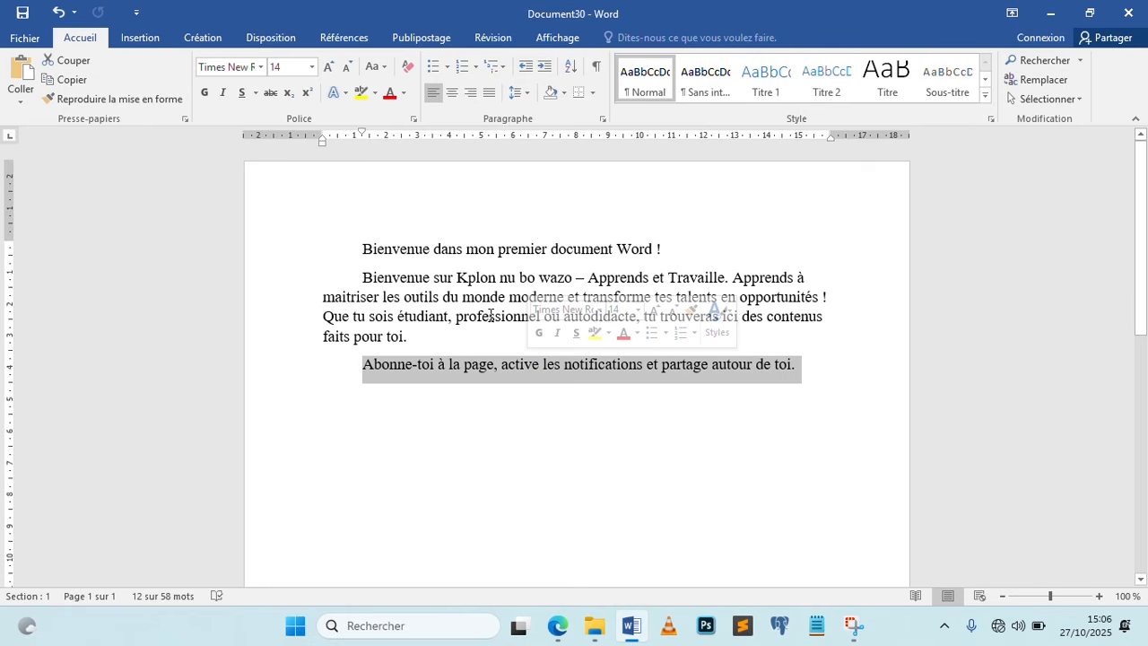
pyautogui.click(458, 247)
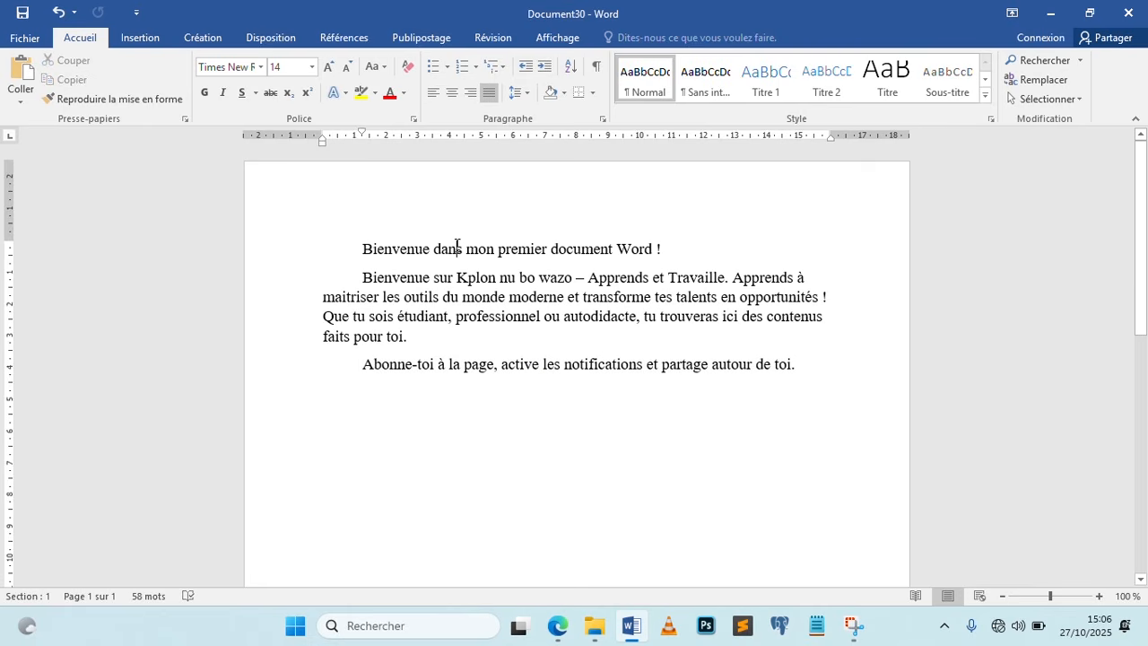
pyautogui.tripleClick(457, 248)
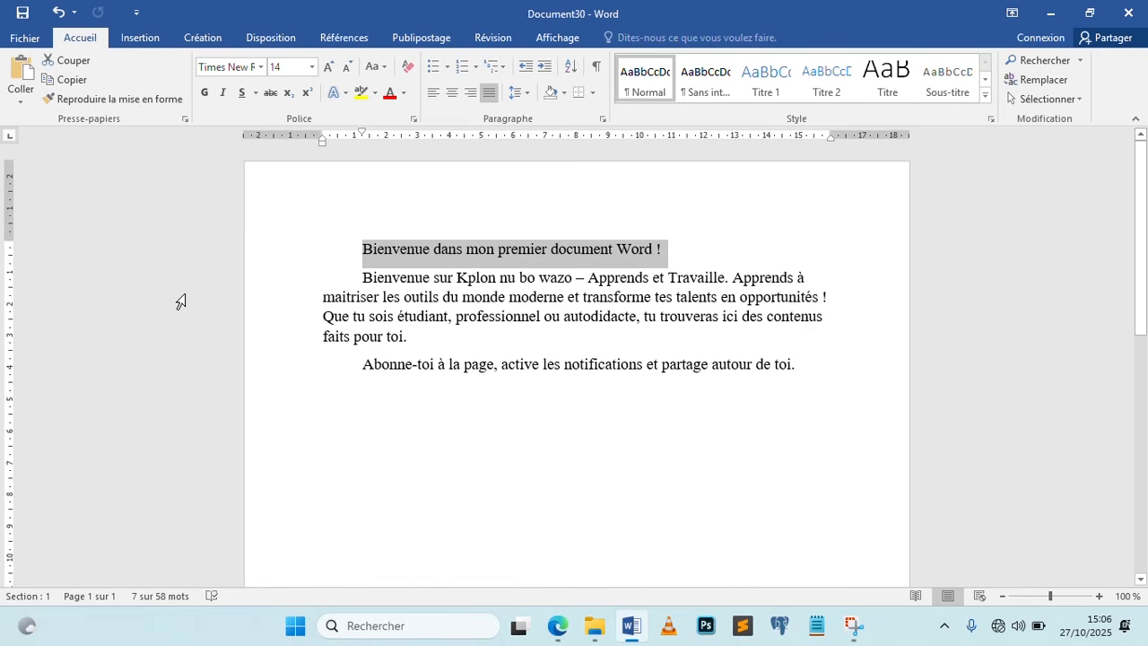
# Step: Using the page margin, select the whole second paragraph, the "Abonne-toi" line, and finally the opening "Bienvenue dans mon premier document Word !" line
pyautogui.doubleClick(181, 302)
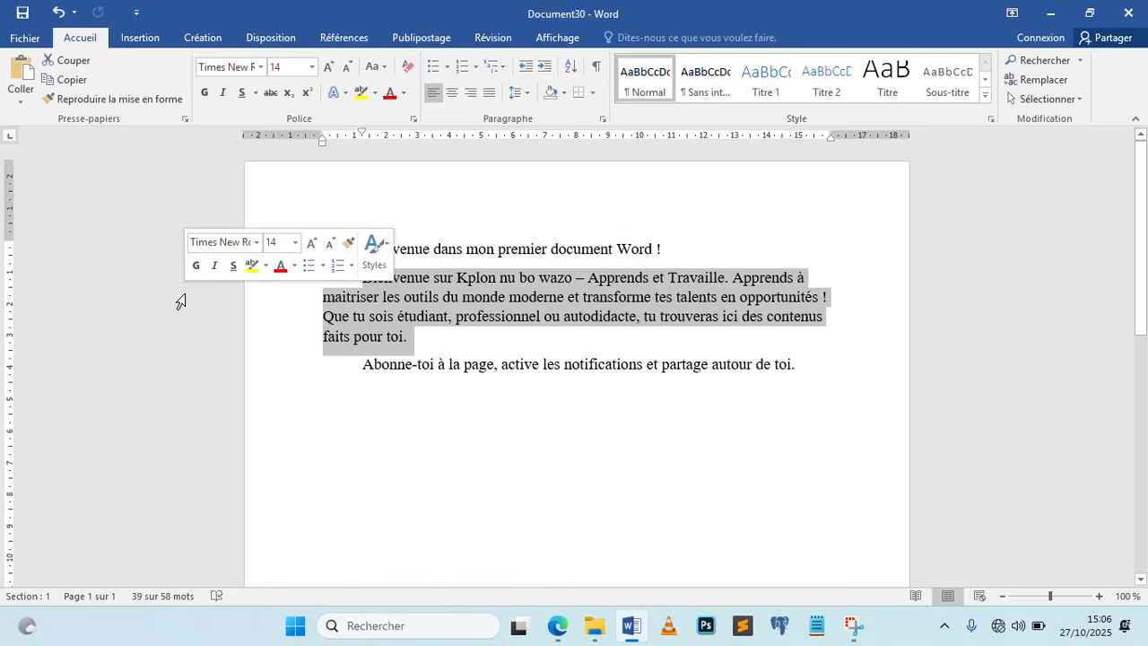
pyautogui.click(198, 374)
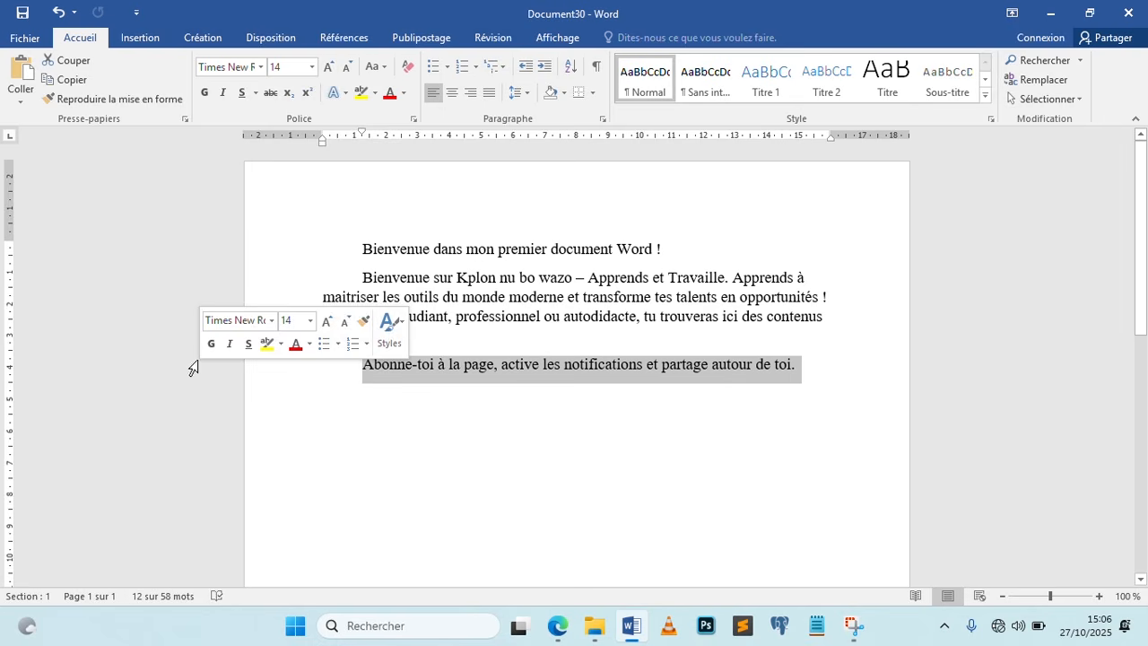
pyautogui.click(192, 257)
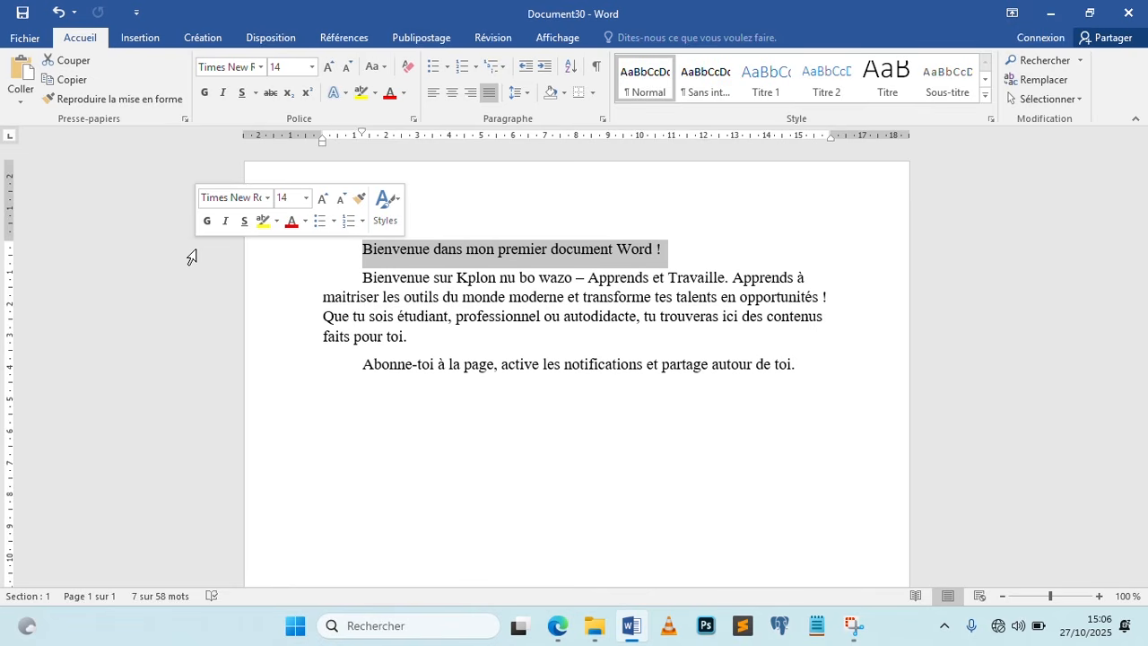
# Step: Select the entire document text, first from within the text and again using the page margin
pyautogui.click(498, 292)
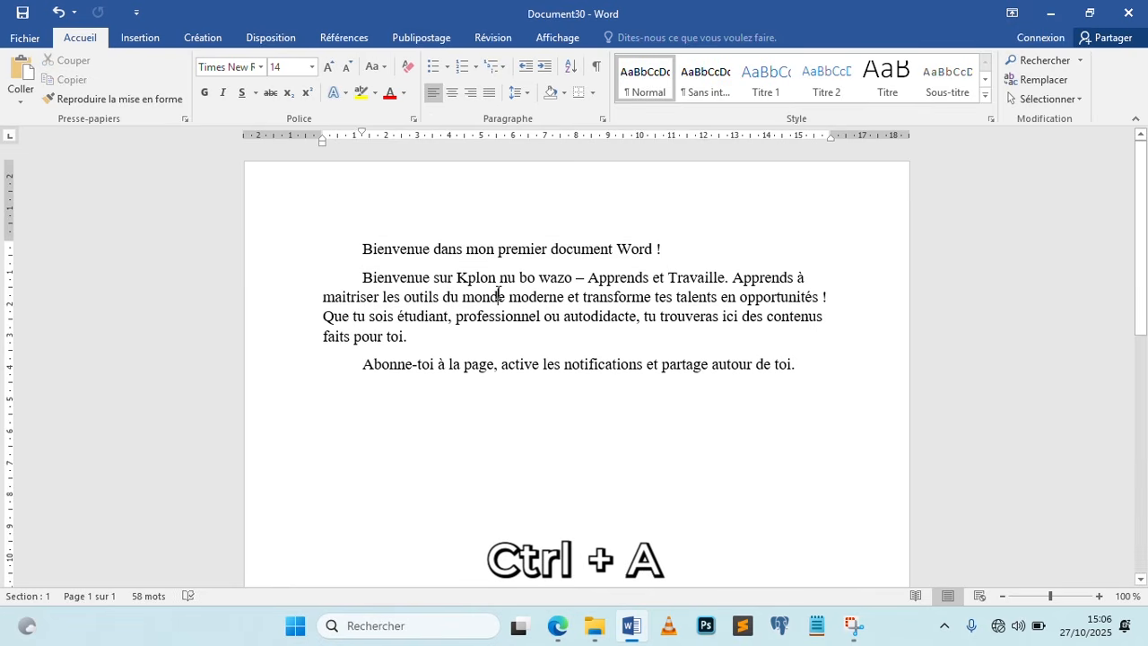
pyautogui.hotkey('ctrl', 'a')
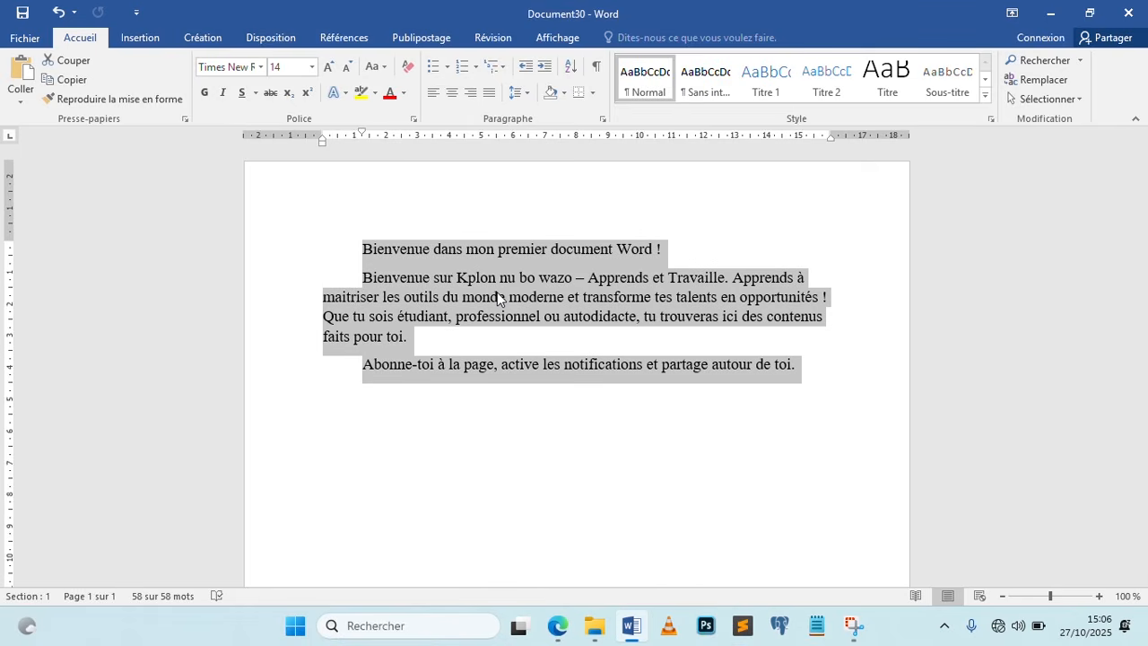
pyautogui.click(497, 294)
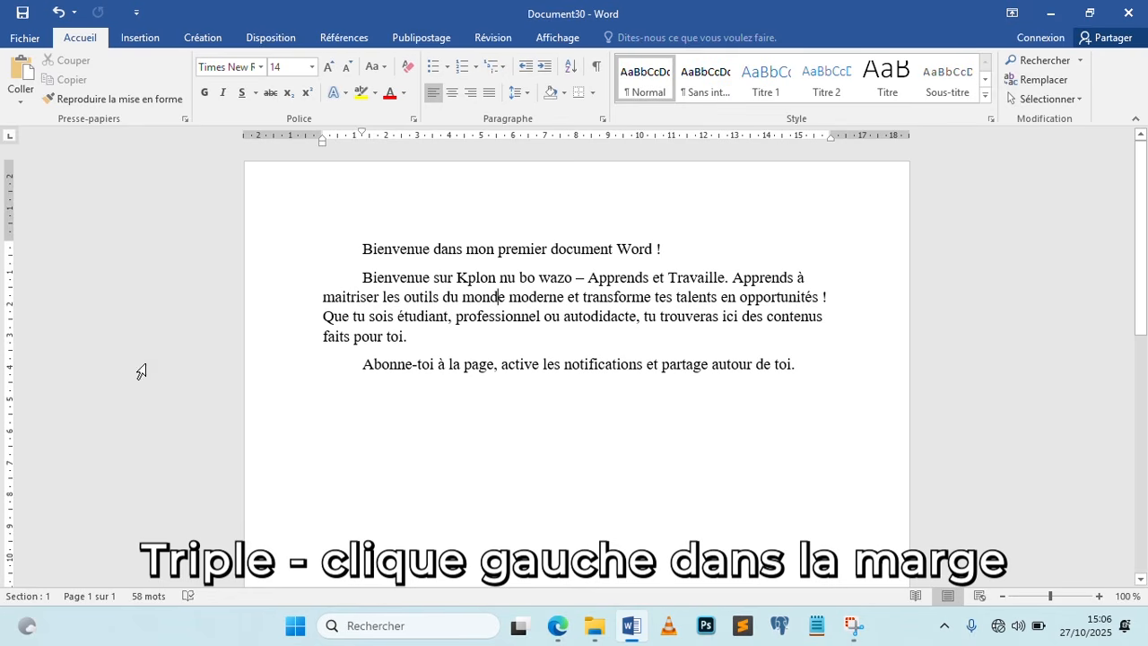
pyautogui.tripleClick(153, 305)
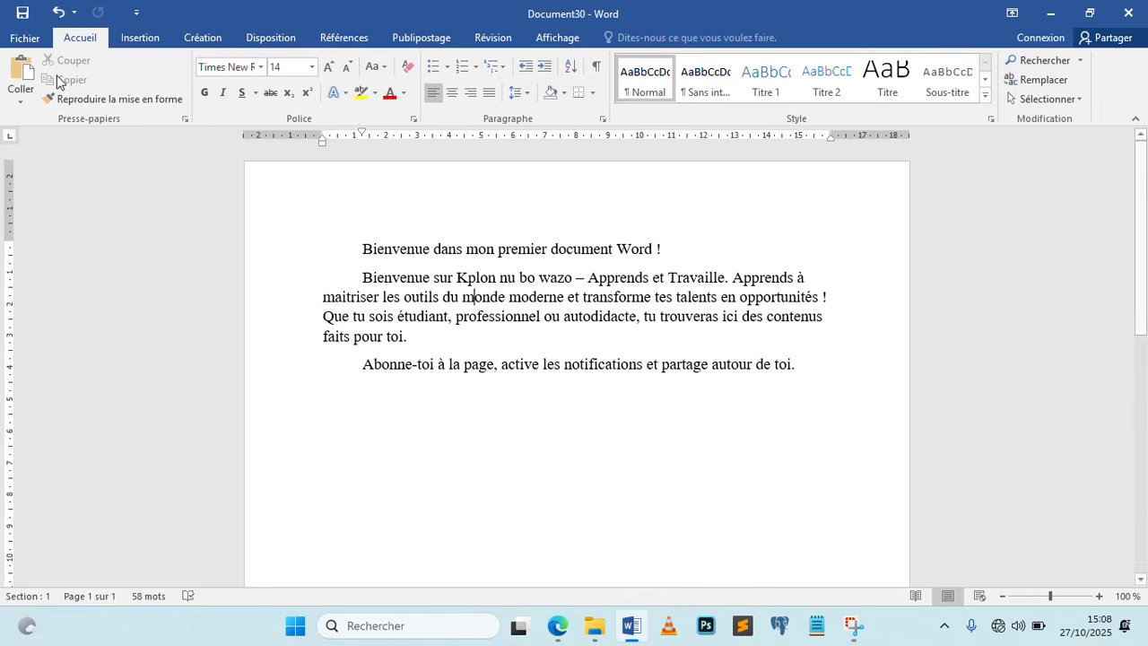
# Step: Save the document as "Bienvenue dans mon premier document Word" in the WORD folder of "Tutoriels - KPLON NU BO WAZO" under Documents
pyautogui.click(24, 40)
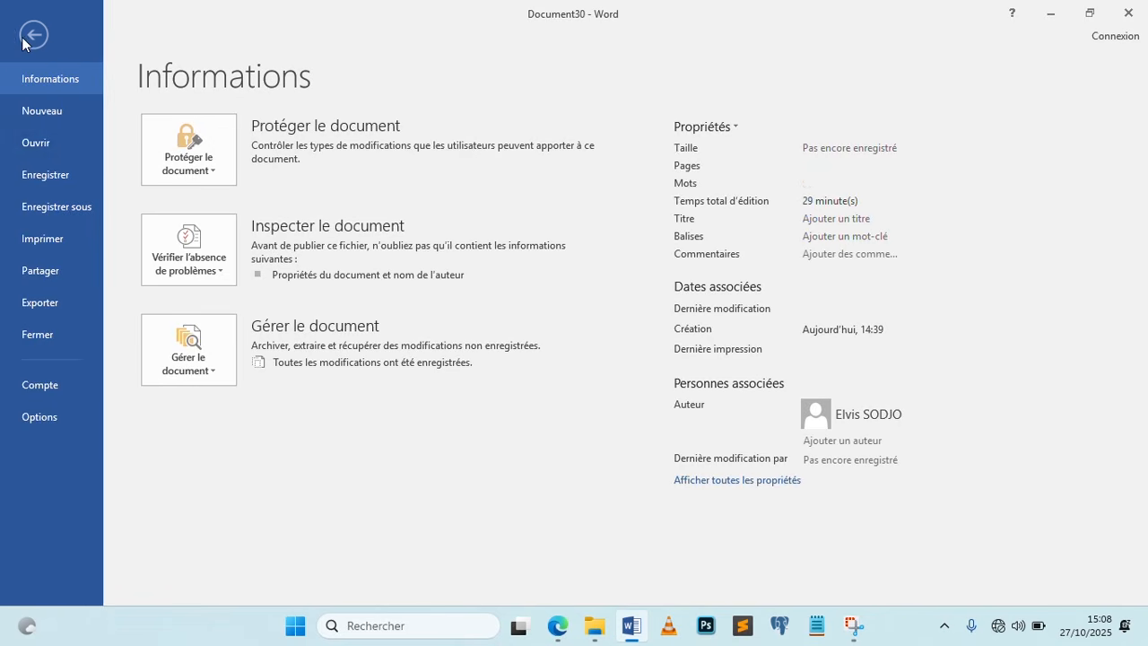
pyautogui.click(57, 166)
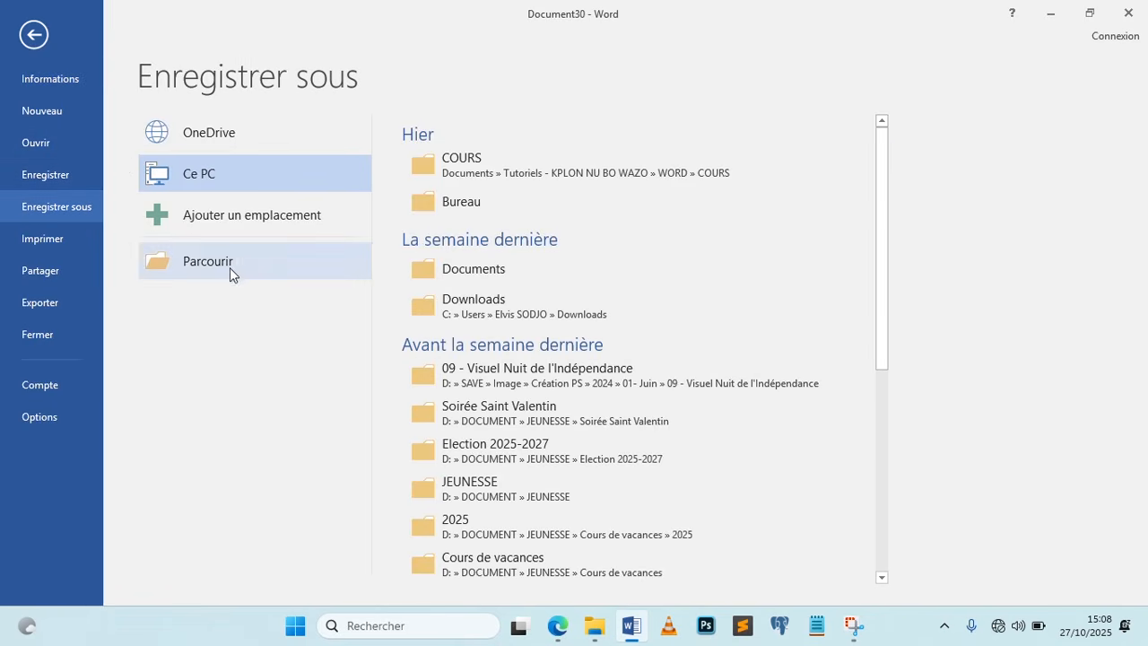
pyautogui.click(229, 269)
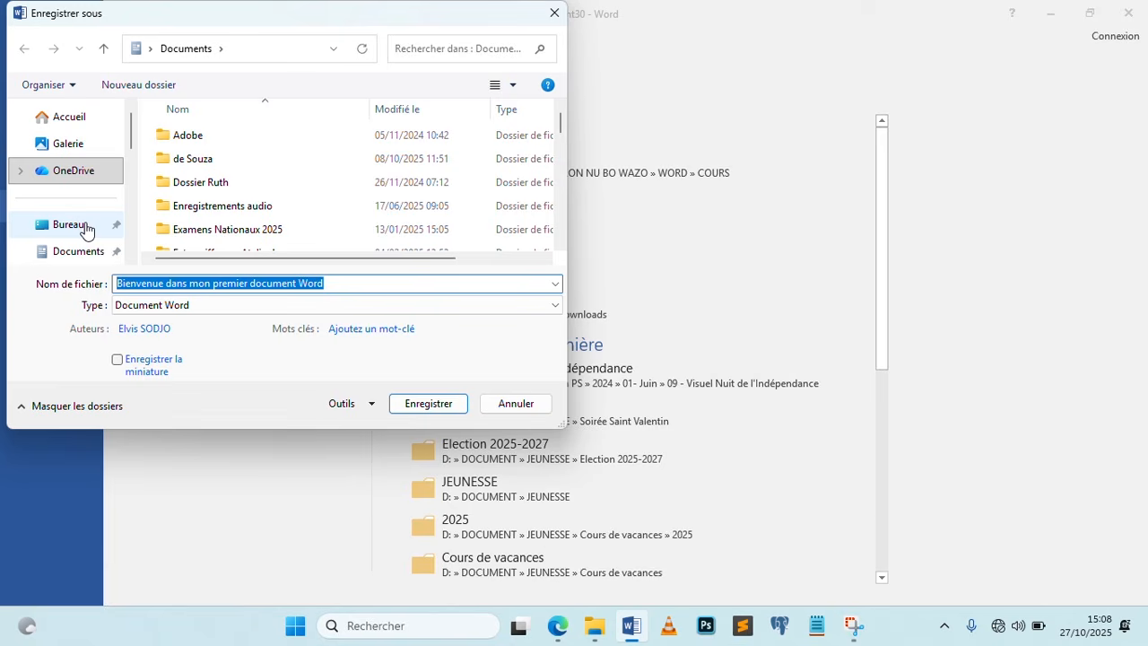
pyautogui.scroll(-5, 282, 208)
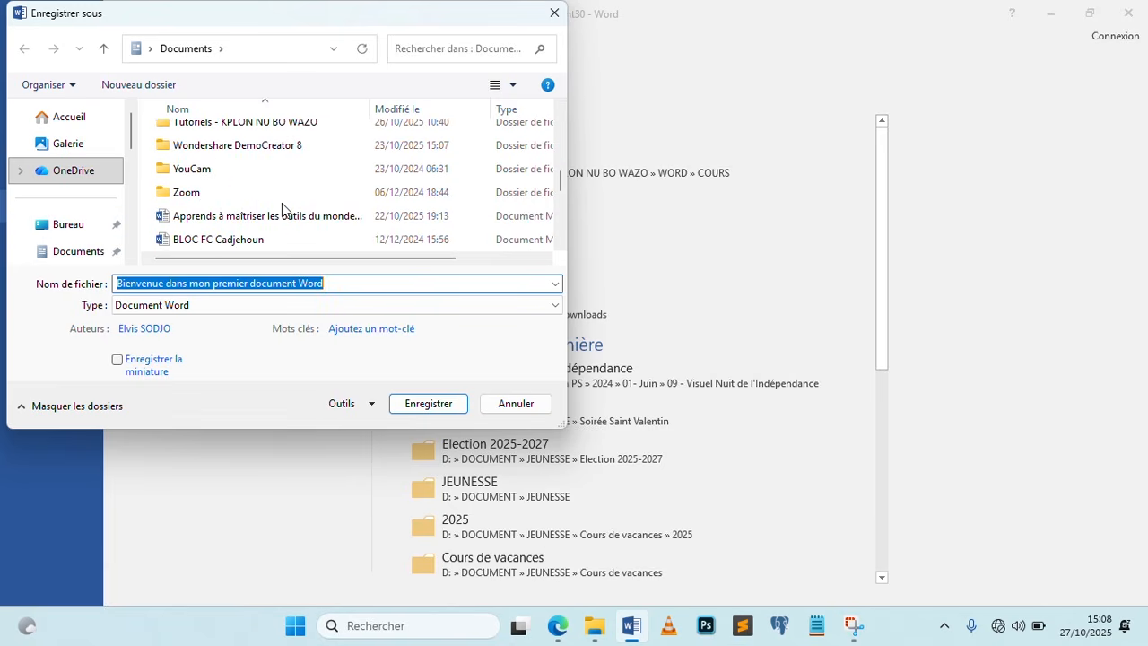
pyautogui.doubleClick(264, 125)
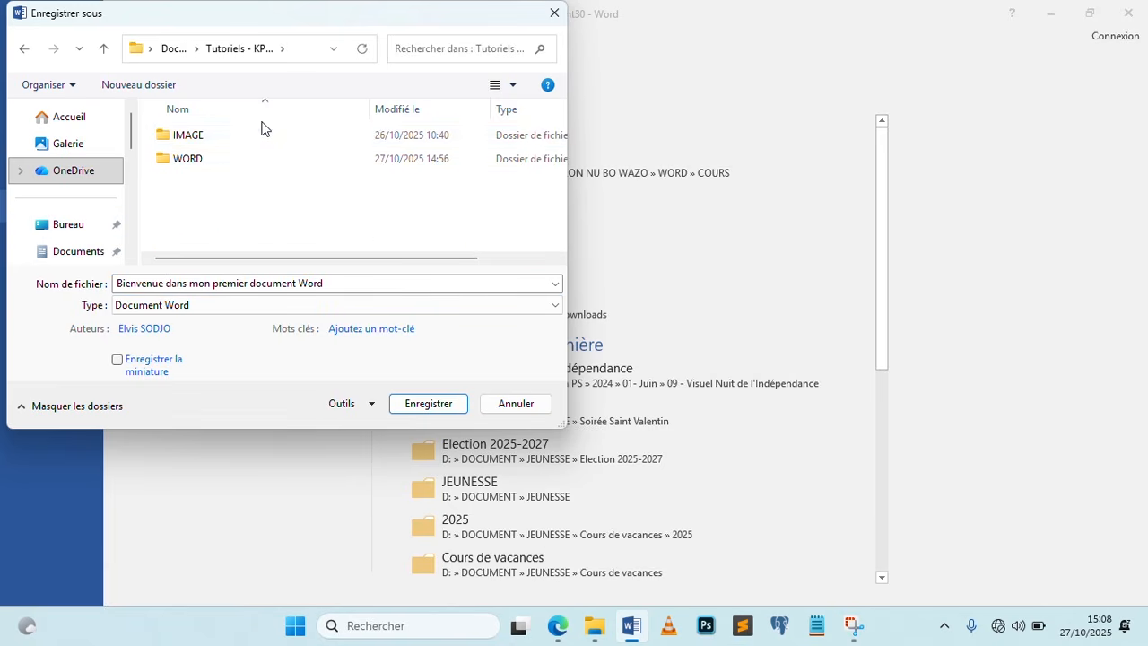
pyautogui.doubleClick(220, 161)
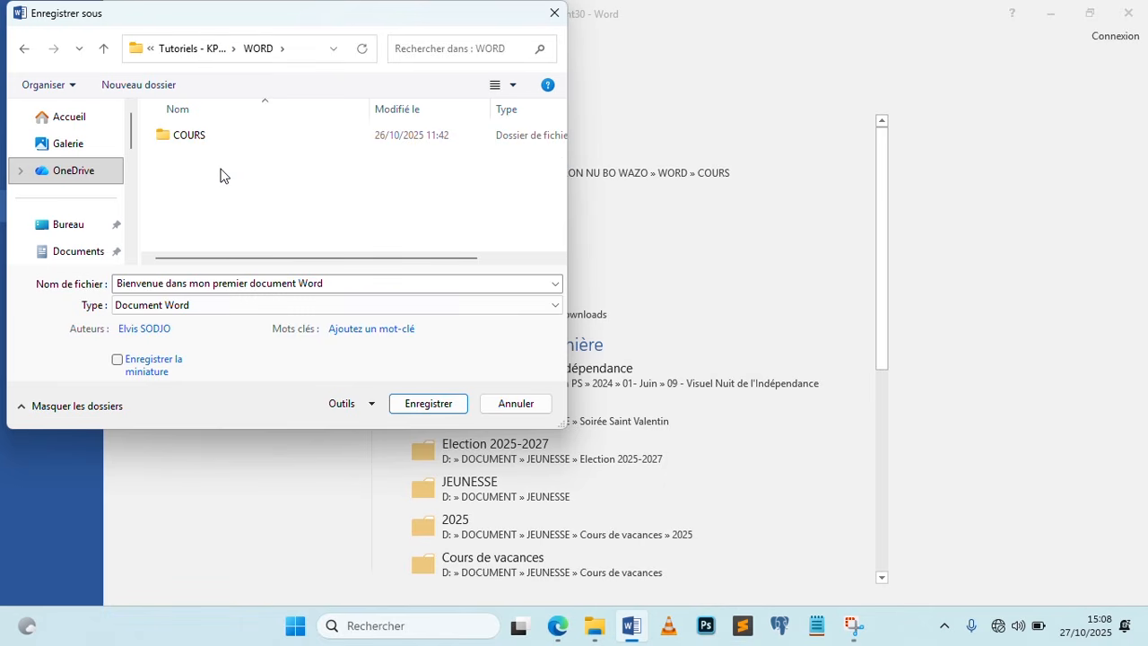
pyautogui.click(351, 282)
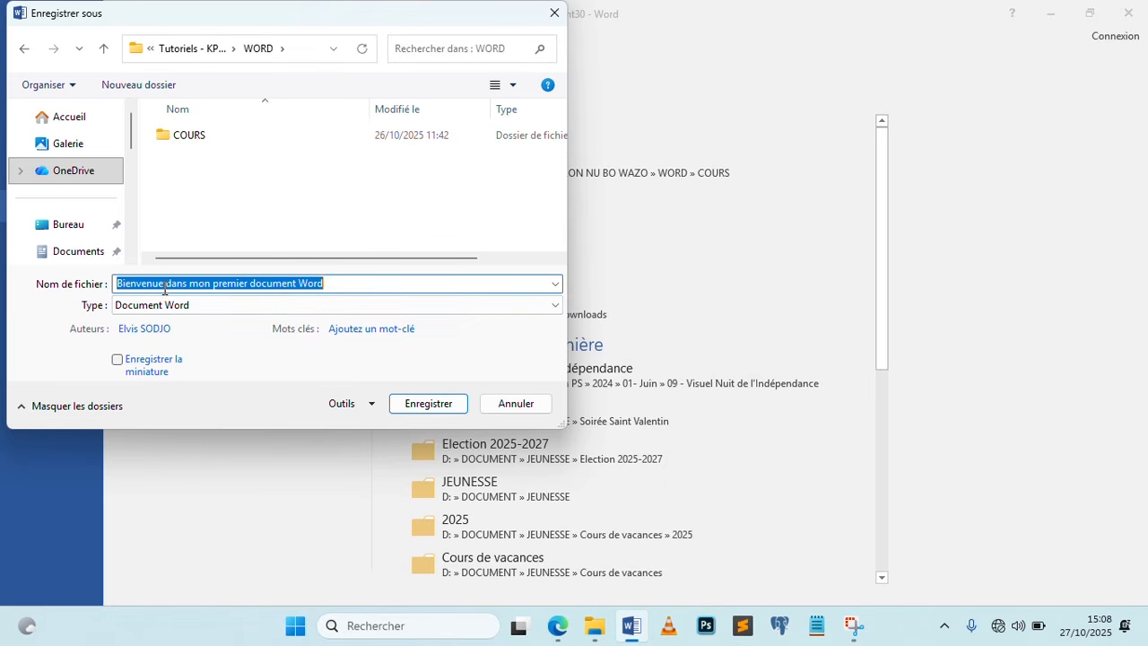
pyautogui.click(438, 406)
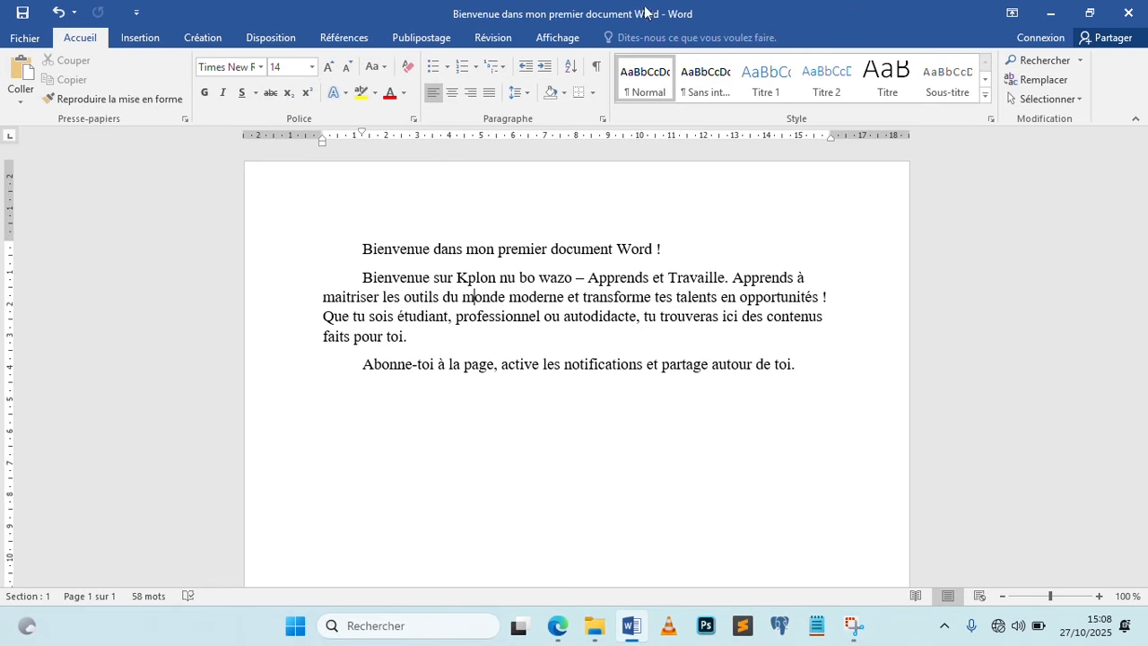
# Step: Add the new paragraph "Likhzej khndkj" below the "Abonne-toi" line and save the document again
pyautogui.click(825, 376)
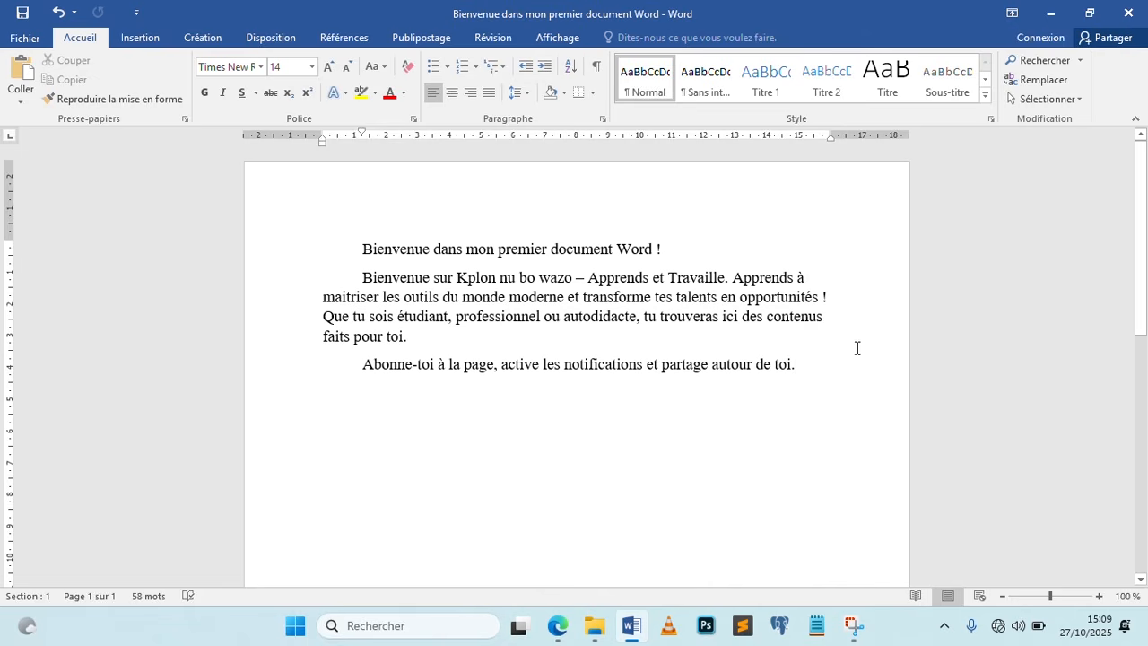
pyautogui.press('Return')
pyautogui.write('Likhzej ')
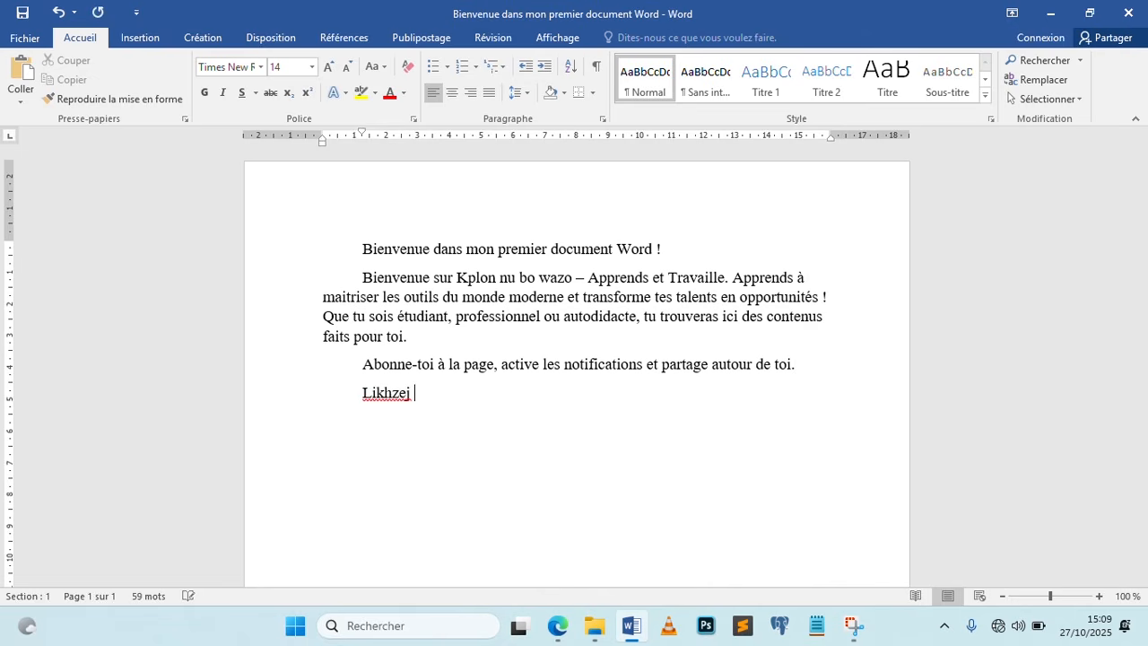
pyautogui.write('khndkj')
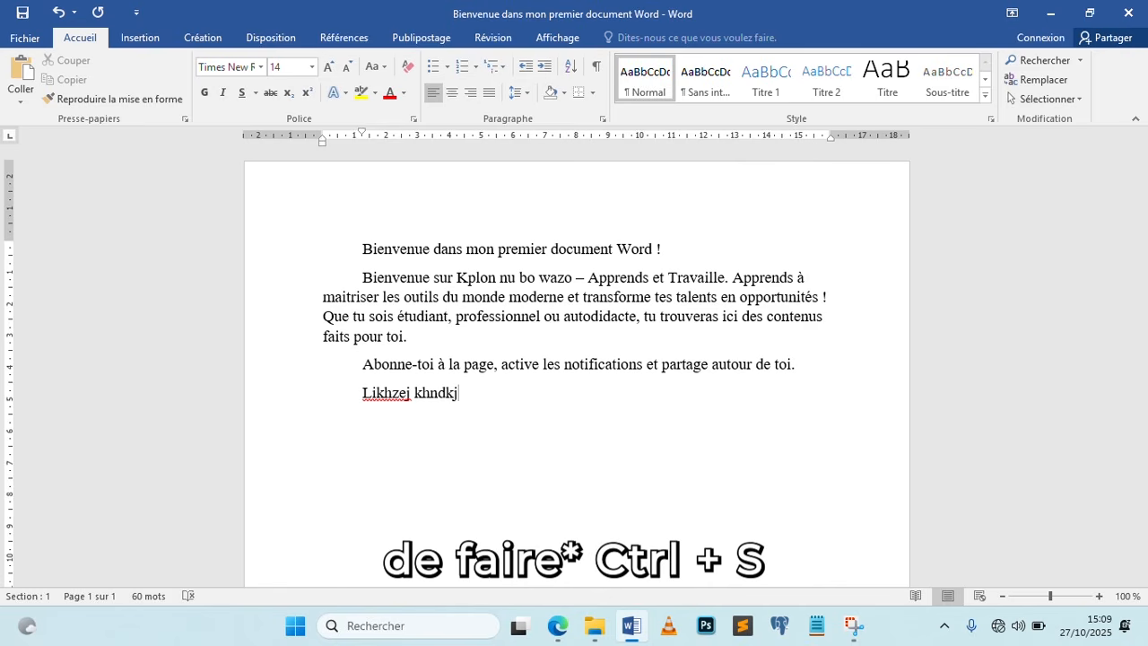
pyautogui.hotkey('ctrl', 's')
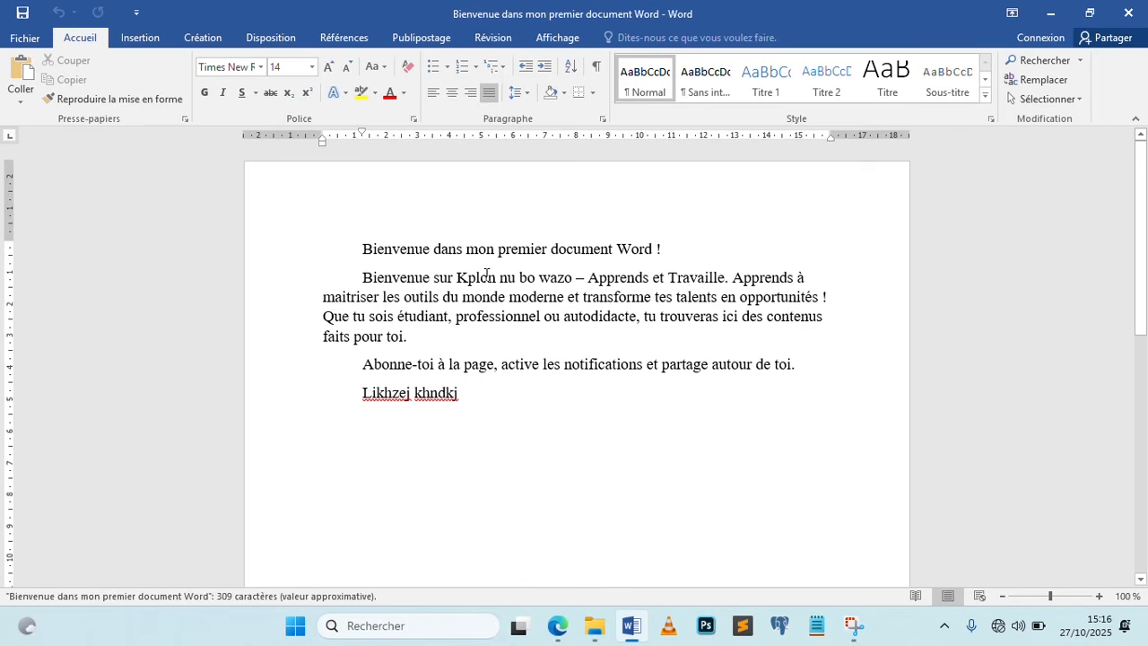
# Step: Close the document and reopen it through File Explorer from Documents, "Tutoriels - KPLON NU BO WAZO", WORD folder
pyautogui.click(1130, 17)
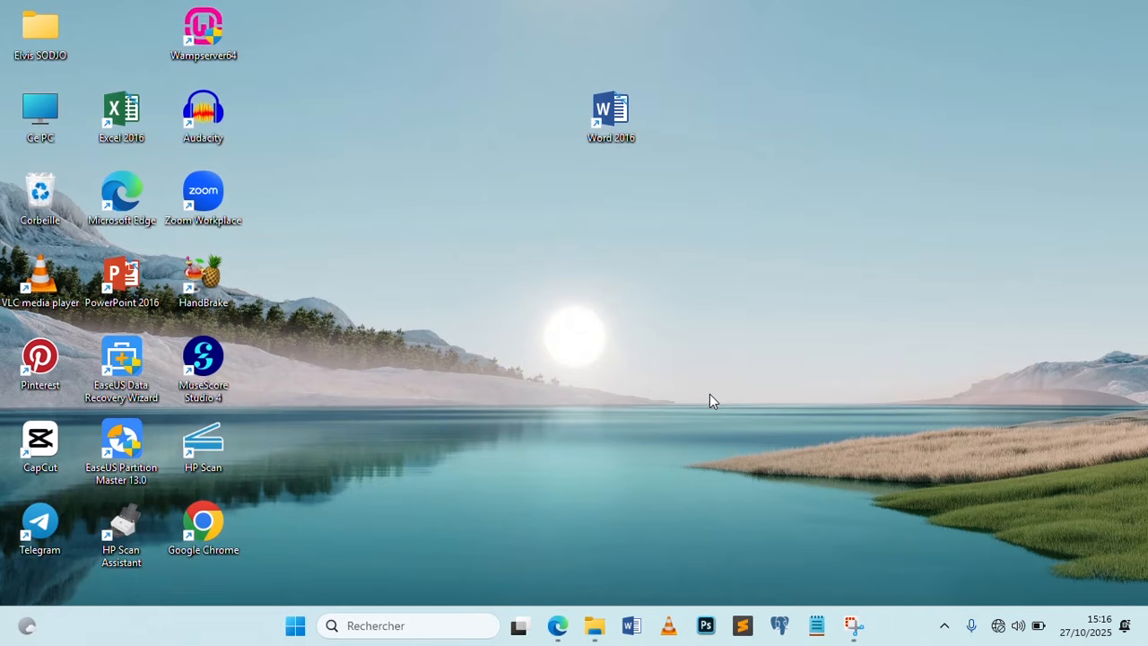
pyautogui.doubleClick(43, 113)
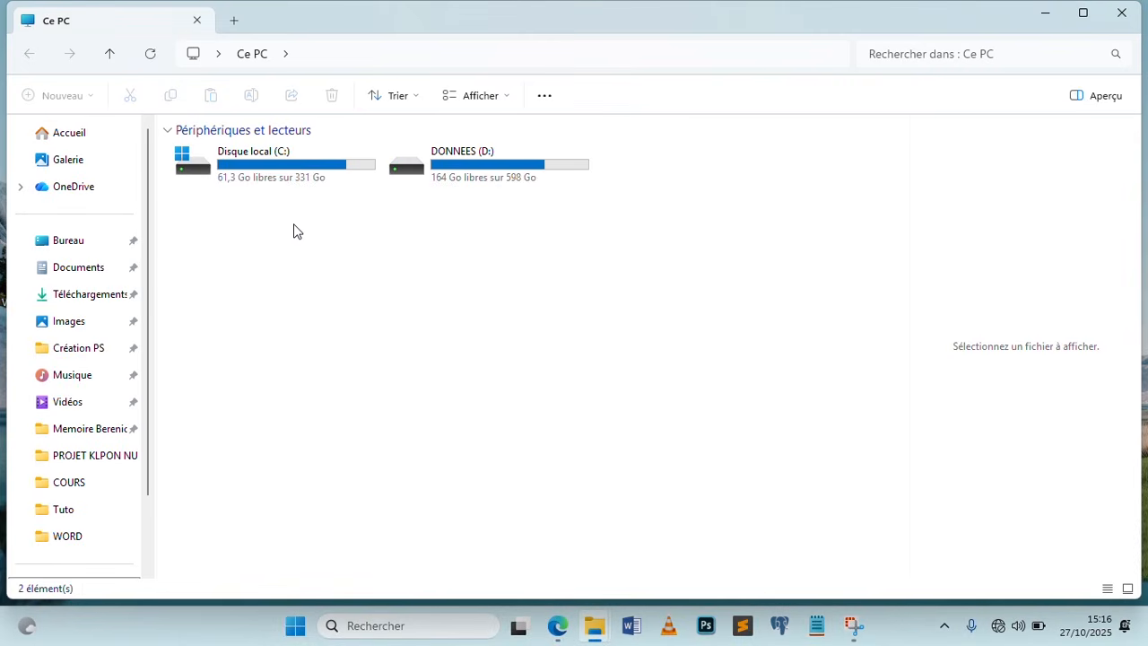
pyautogui.click(85, 270)
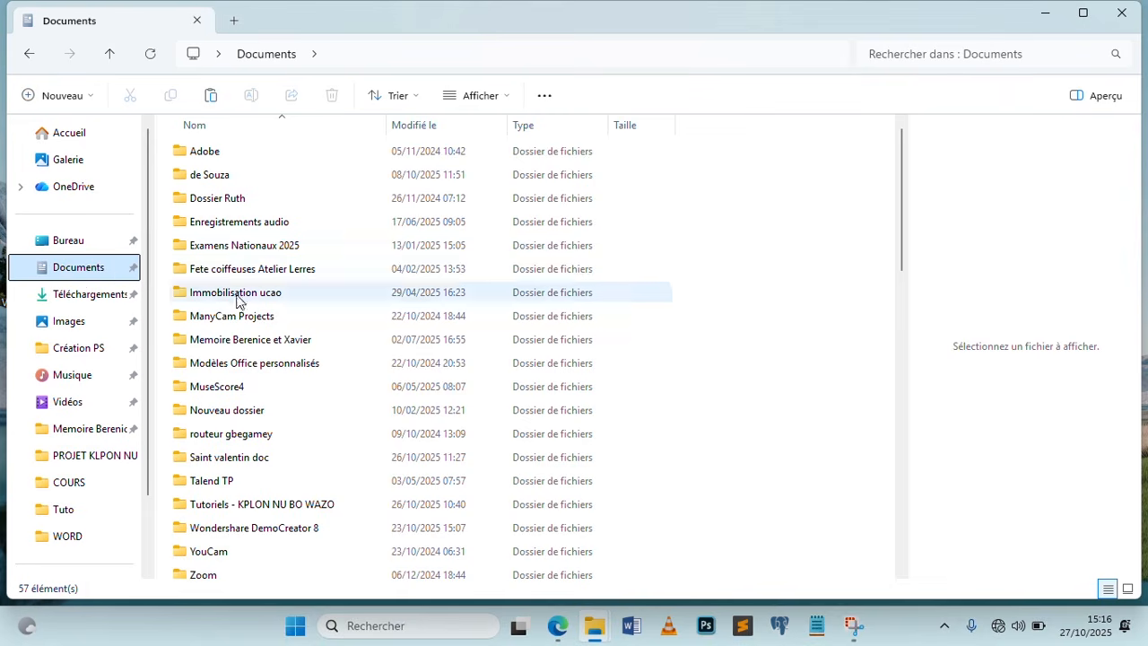
pyautogui.scroll(-2, 257, 332)
pyautogui.doubleClick(251, 401)
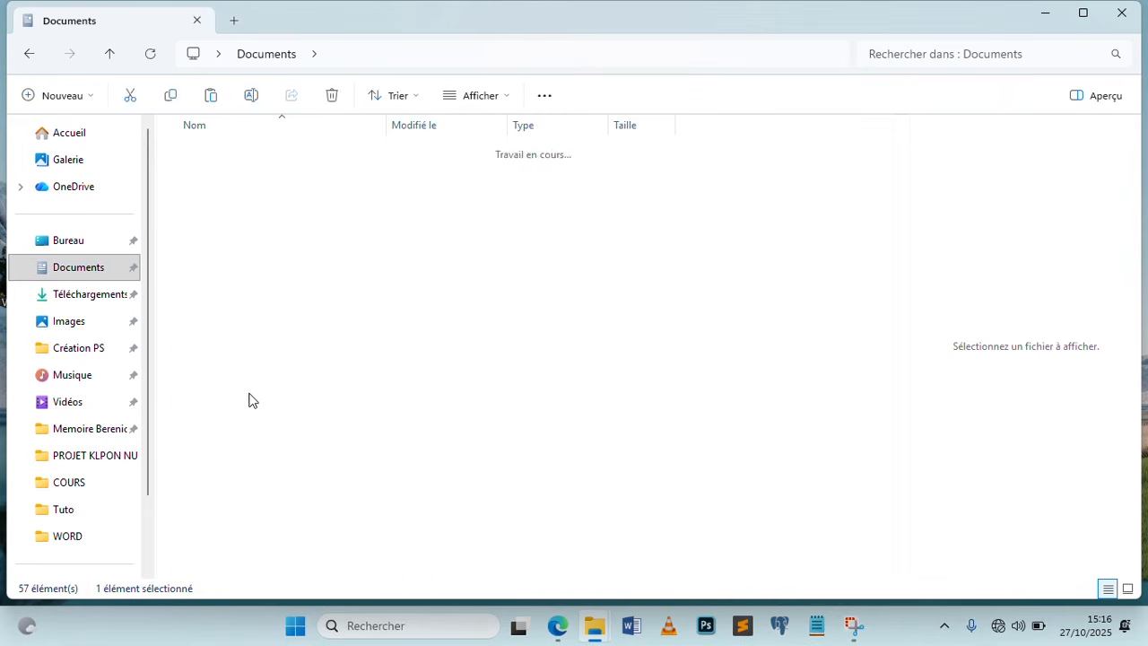
pyautogui.doubleClick(231, 176)
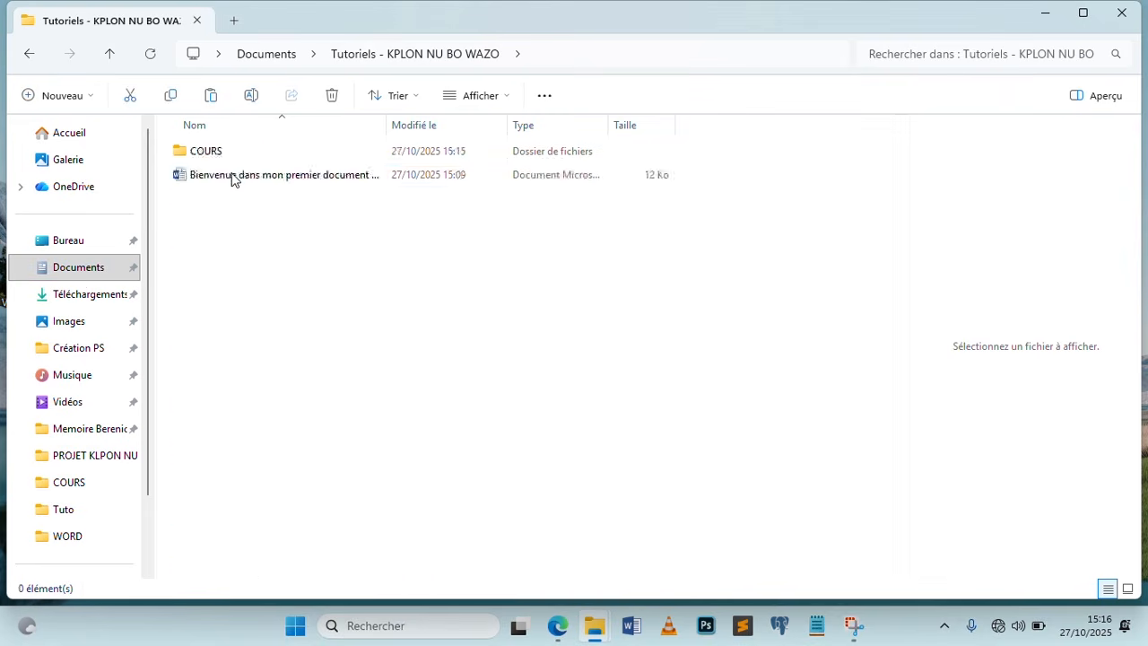
pyautogui.doubleClick(303, 175)
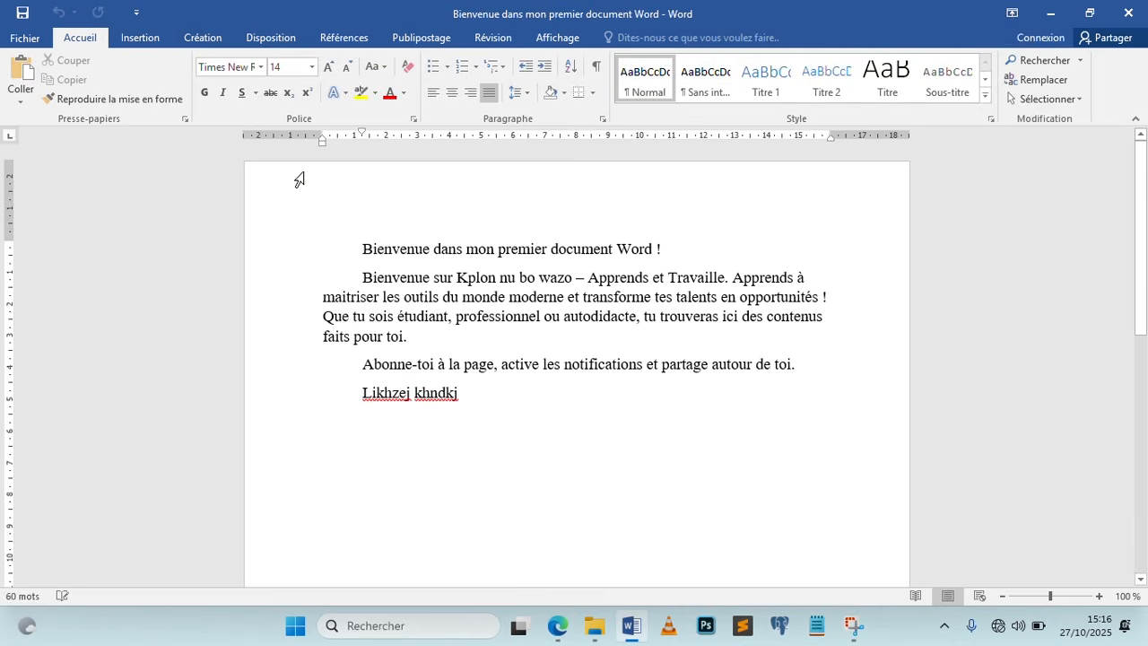